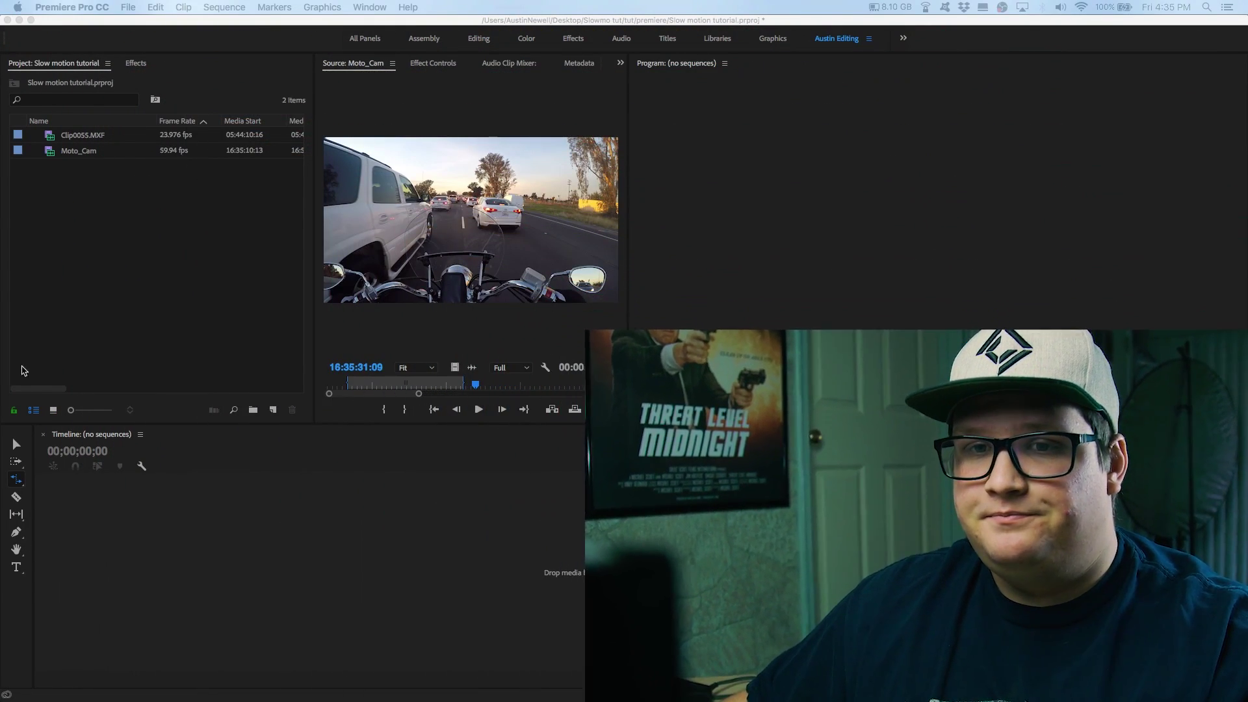
Step: Make a Moto_Cam sequence from the 59.94 fps clip and play the 12-second result
{"action": "left_click", "coordinate": [51, 138]}
{"action": "double_click", "coordinate": [51, 151]}
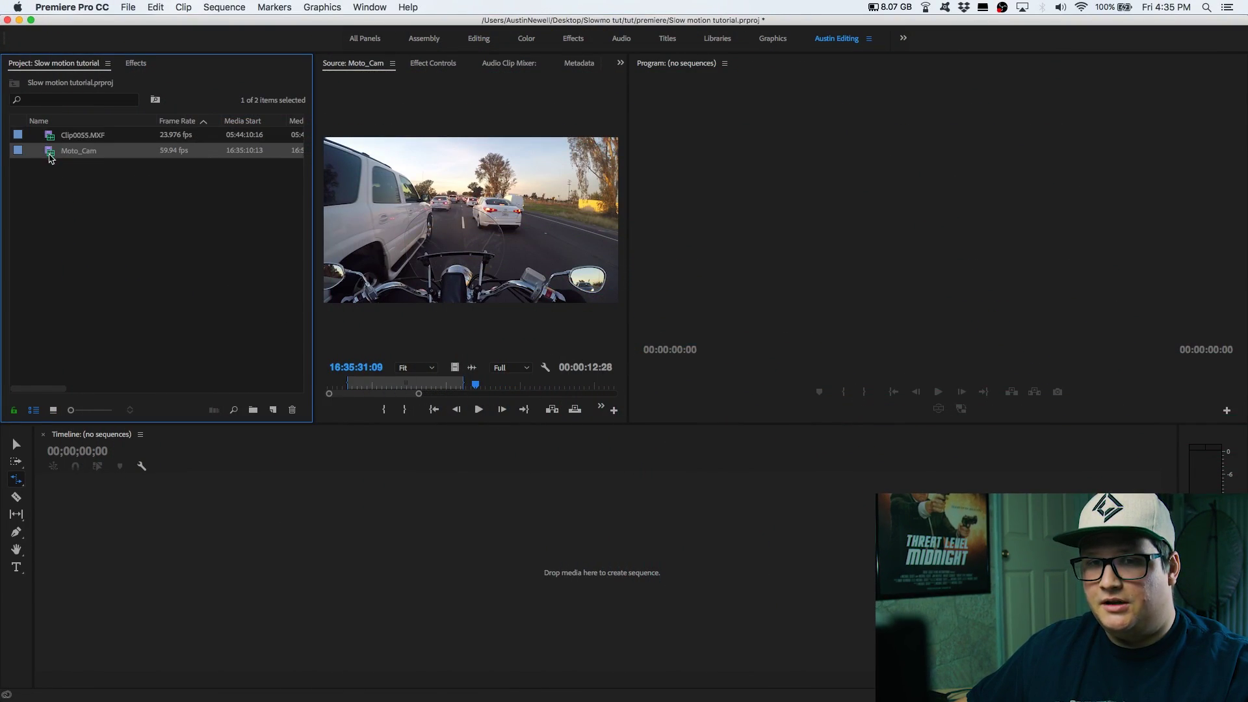
{"action": "left_click_drag", "start_coordinate": [277, 413], "coordinate": [276, 412]}
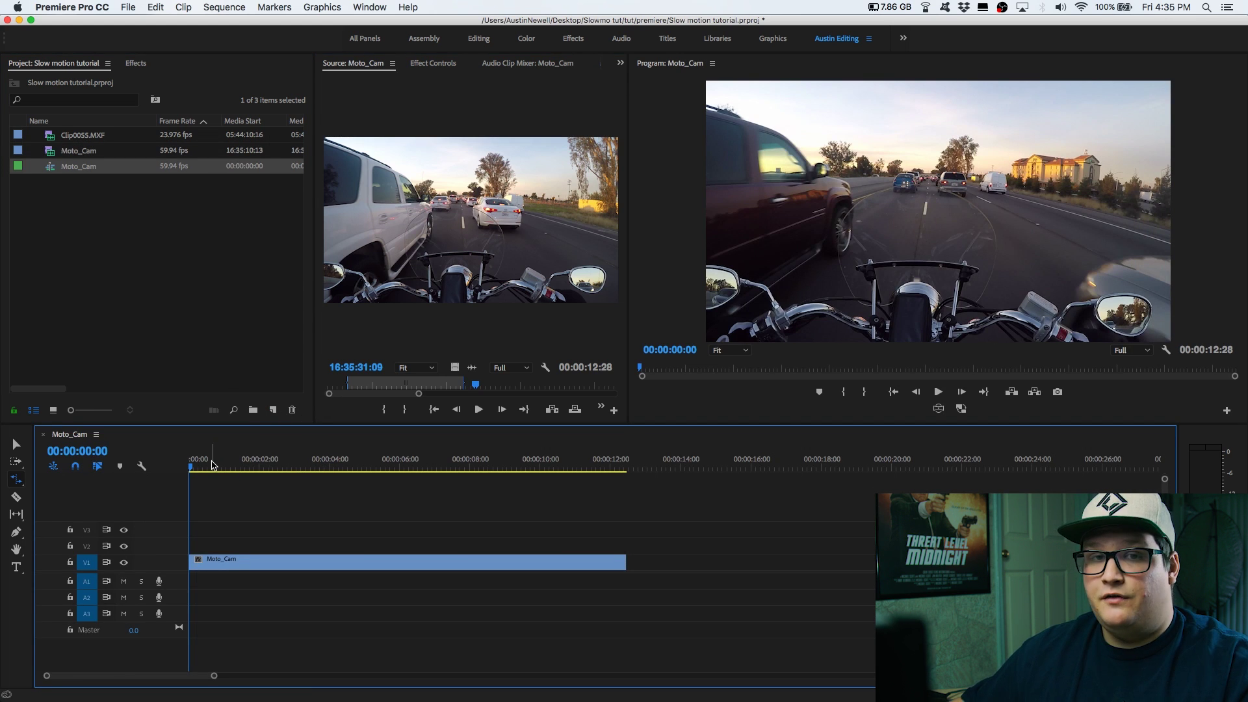
{"action": "key", "text": "space"}
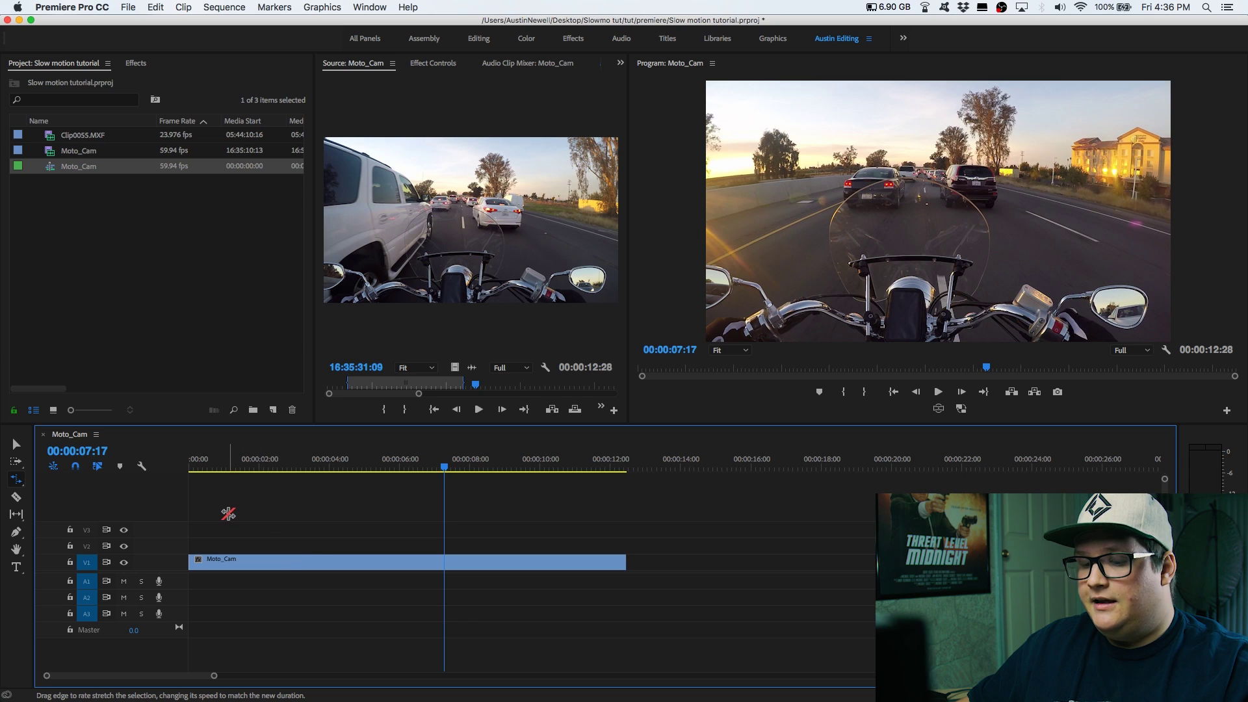
Step: Rate-stretch the Moto_Cam clip's end out to about 15 seconds, giving 82.65% speed
{"action": "key", "text": "v"}
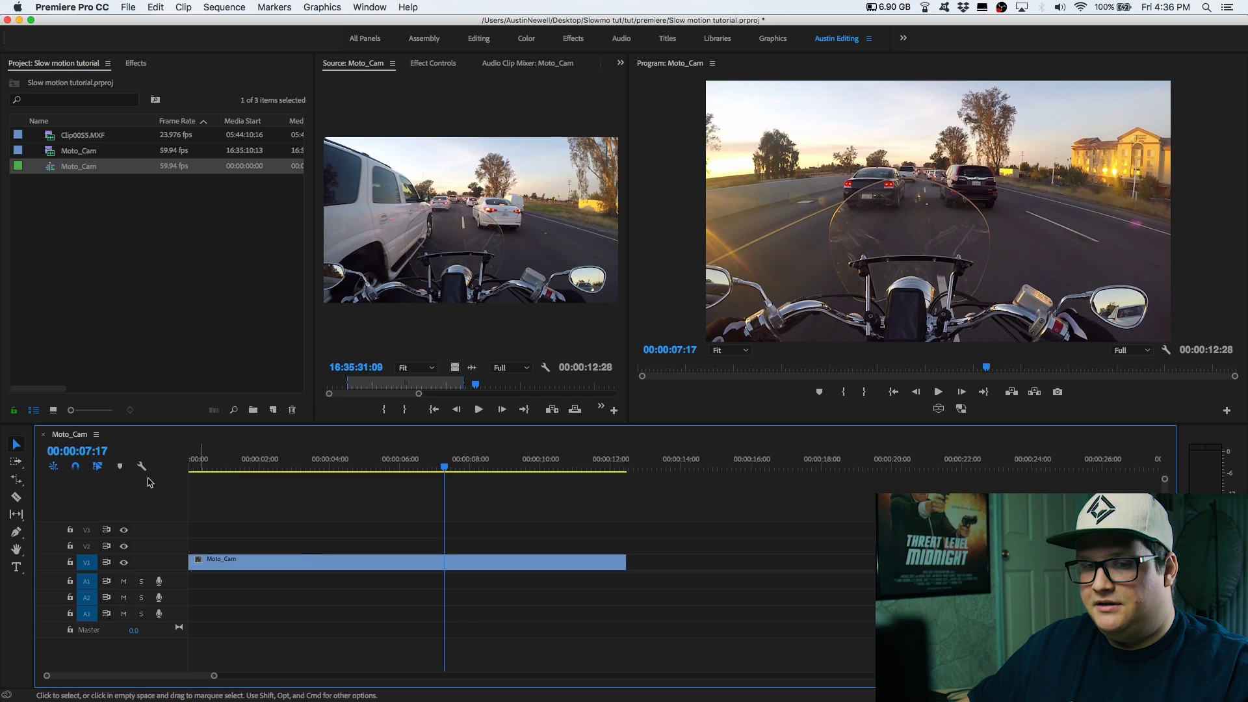
{"action": "left_click", "coordinate": [13, 482]}
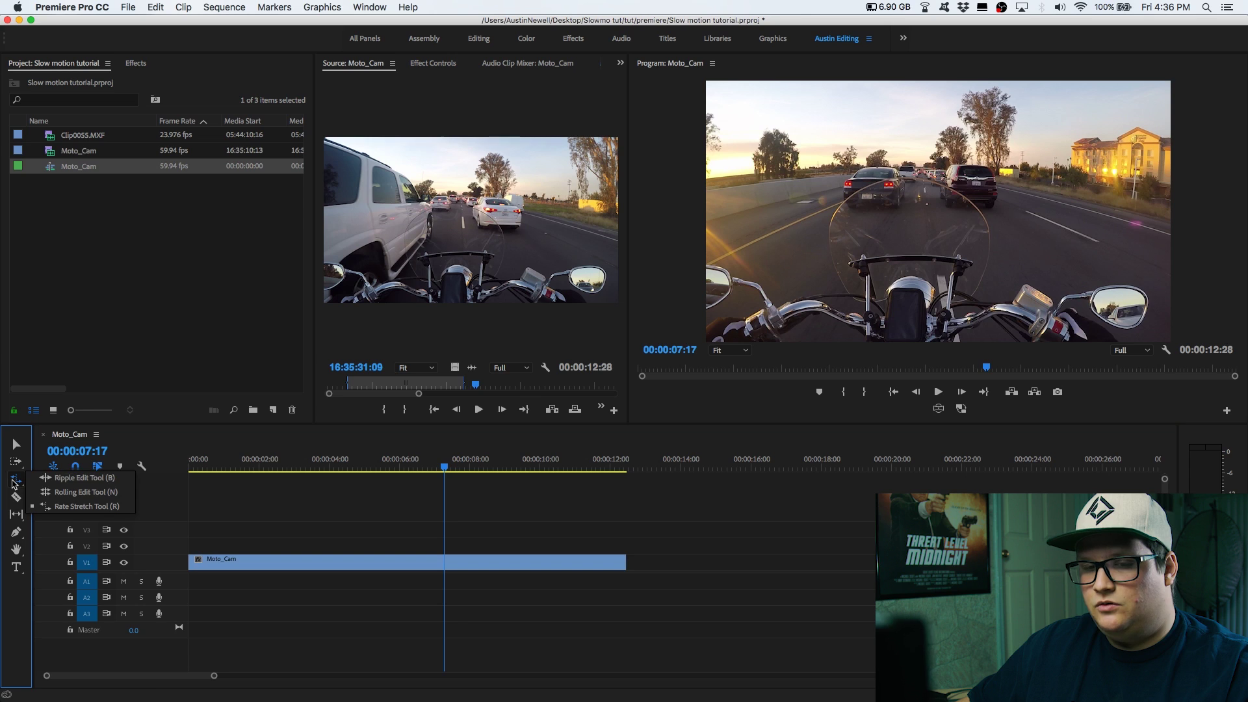
{"action": "left_click", "coordinate": [78, 506]}
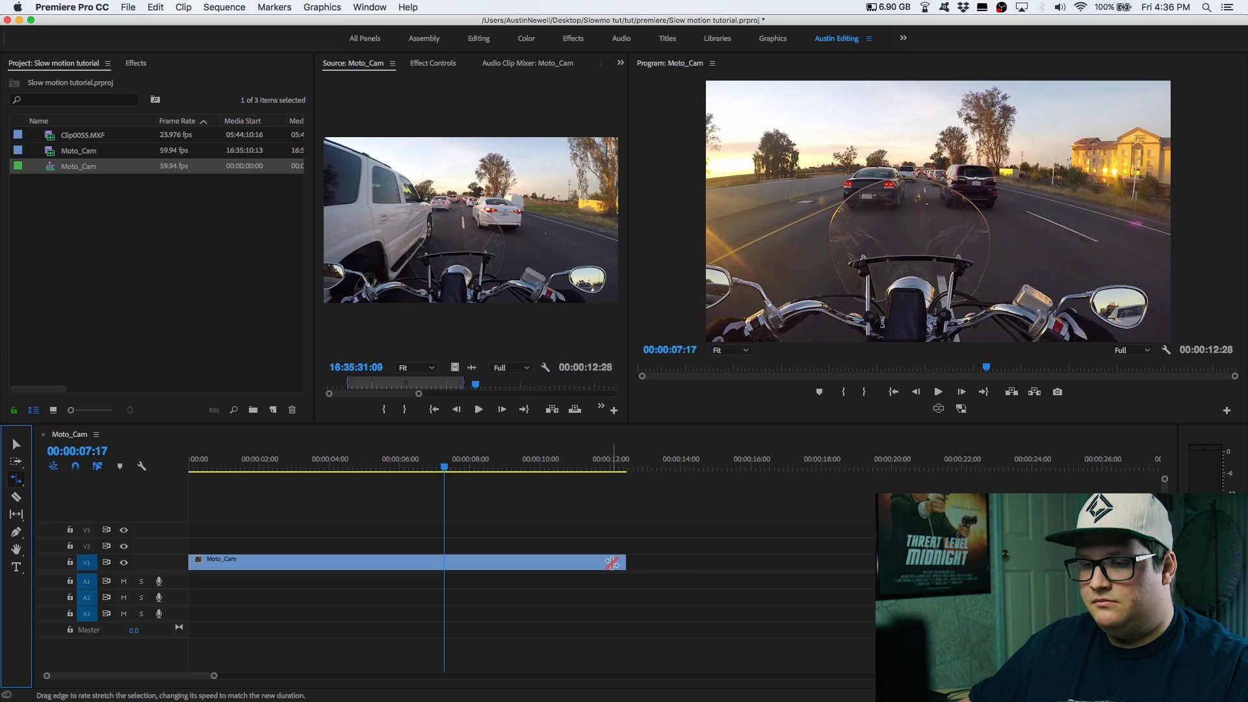
{"action": "left_click", "coordinate": [611, 563]}
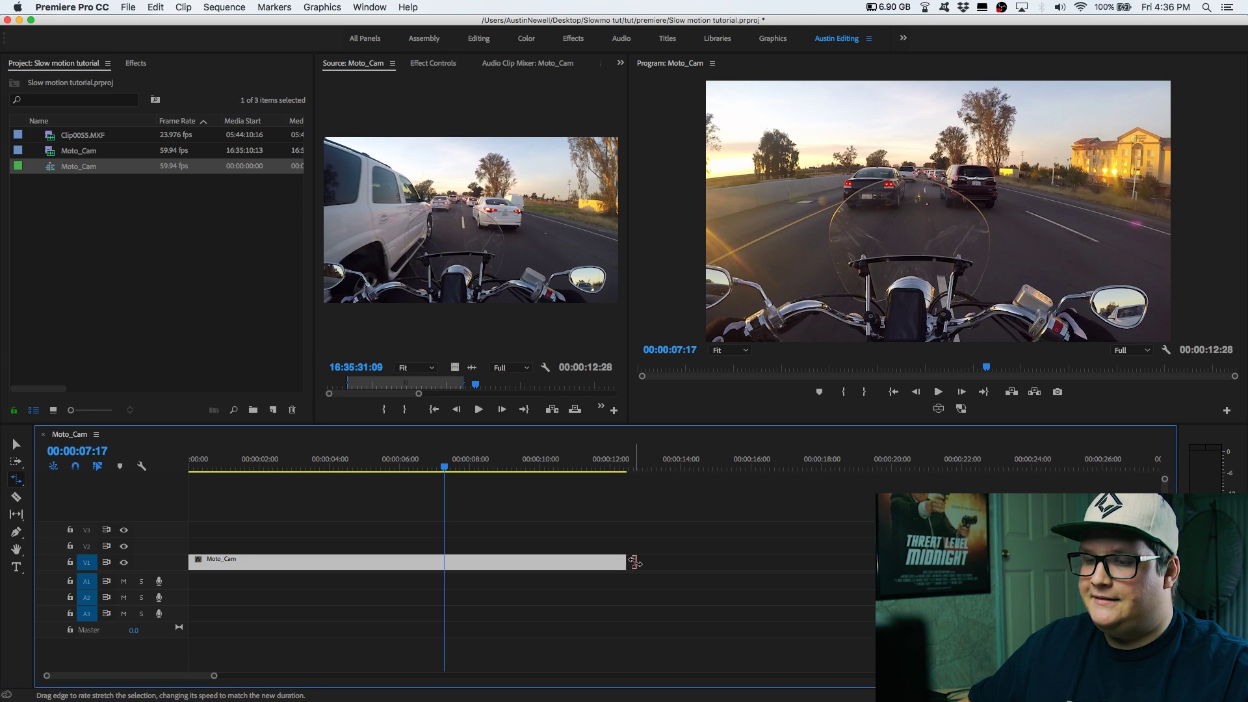
{"action": "left_click_drag", "start_coordinate": [636, 562], "coordinate": [625, 563]}
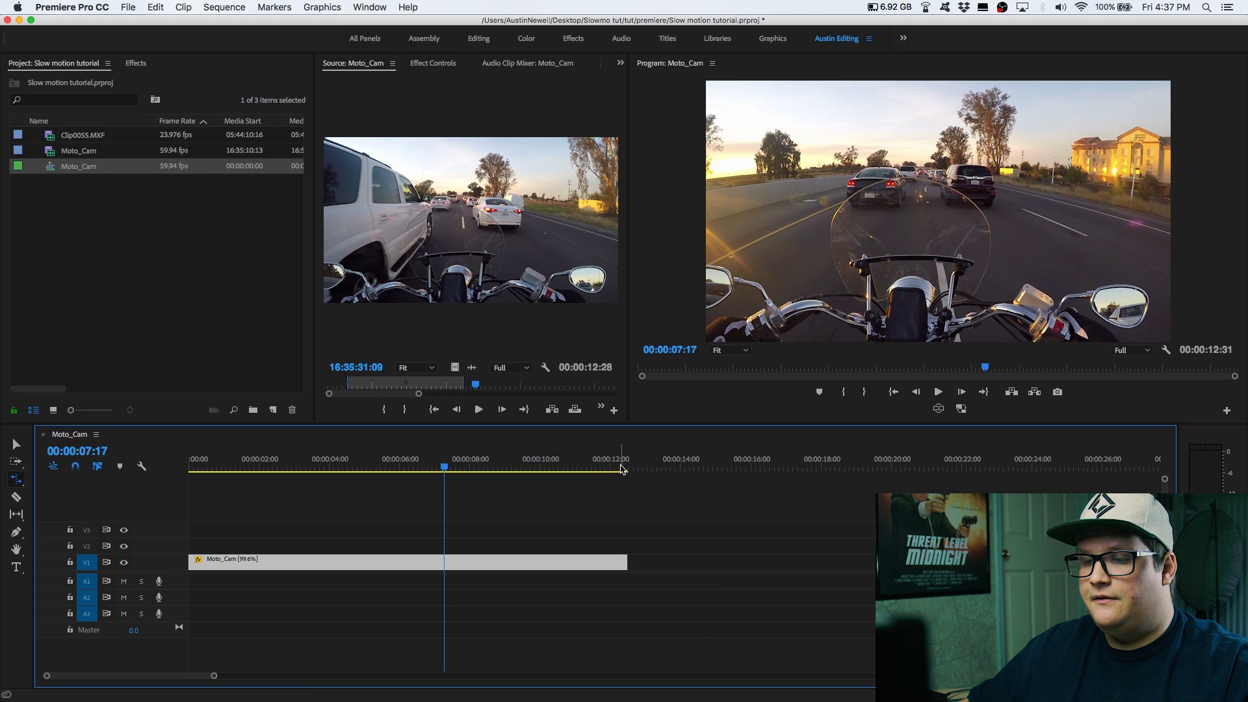
{"action": "left_click_drag", "start_coordinate": [622, 466], "coordinate": [620, 468]}
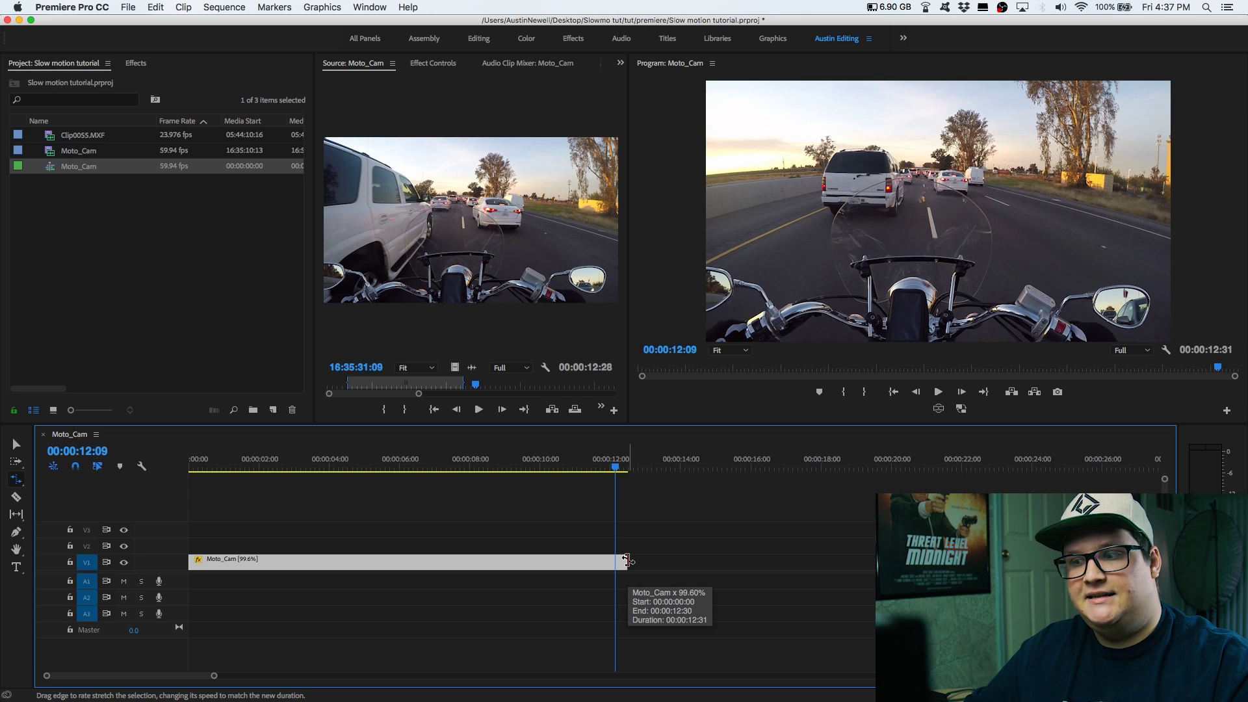
{"action": "left_click_drag", "start_coordinate": [627, 560], "coordinate": [718, 563]}
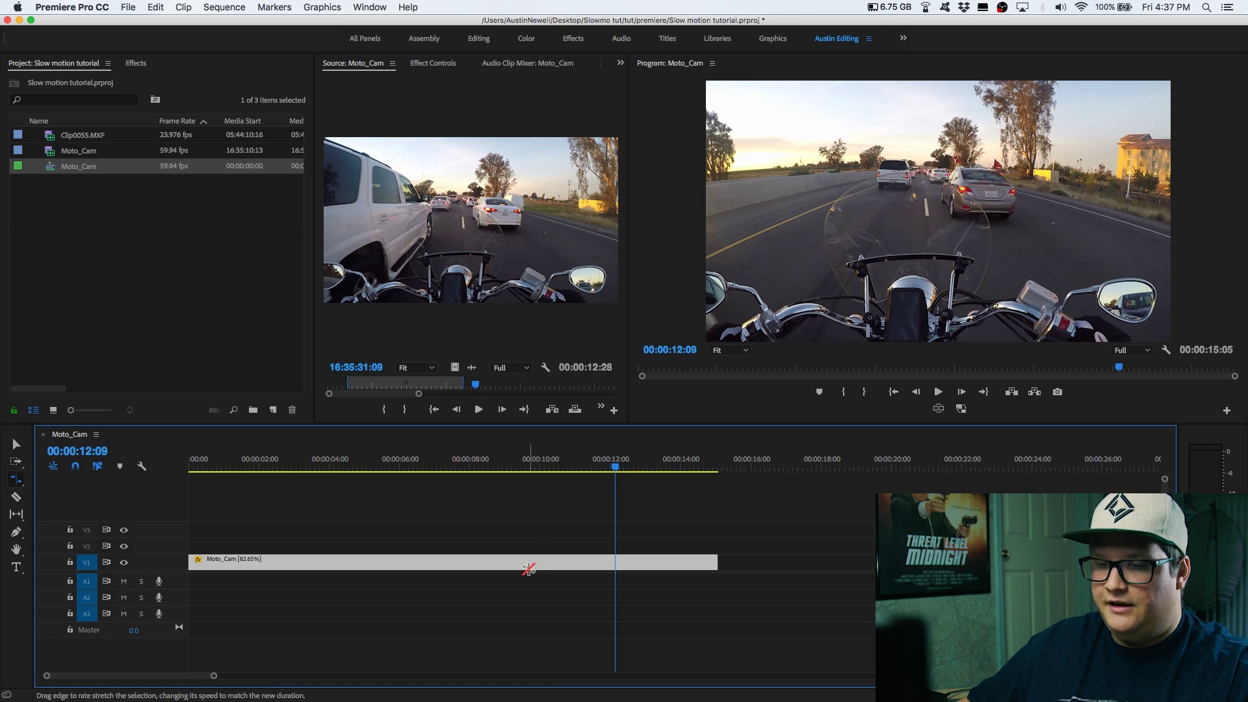
Step: Set the Moto_Cam clip's Speed/Duration back to 100%, restoring its 00:00:12:28 length
{"action": "key", "text": "v"}
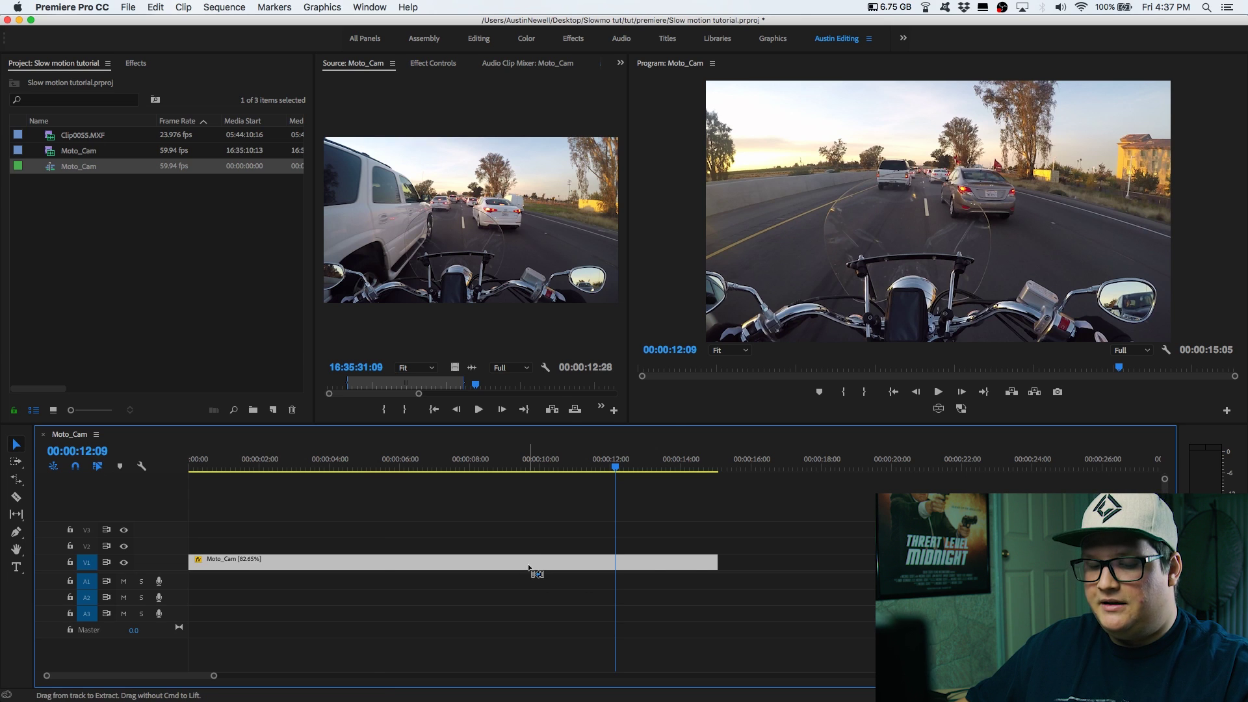
{"action": "key", "text": "super+r"}
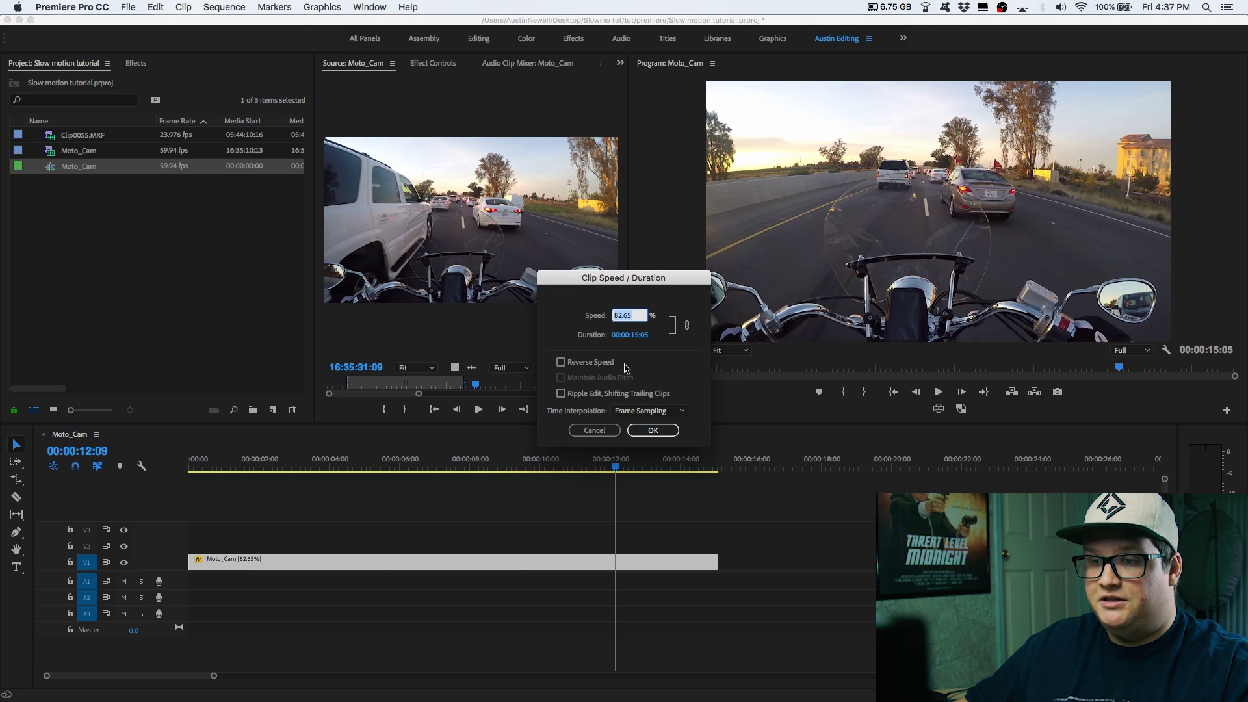
{"action": "left_click", "coordinate": [603, 431]}
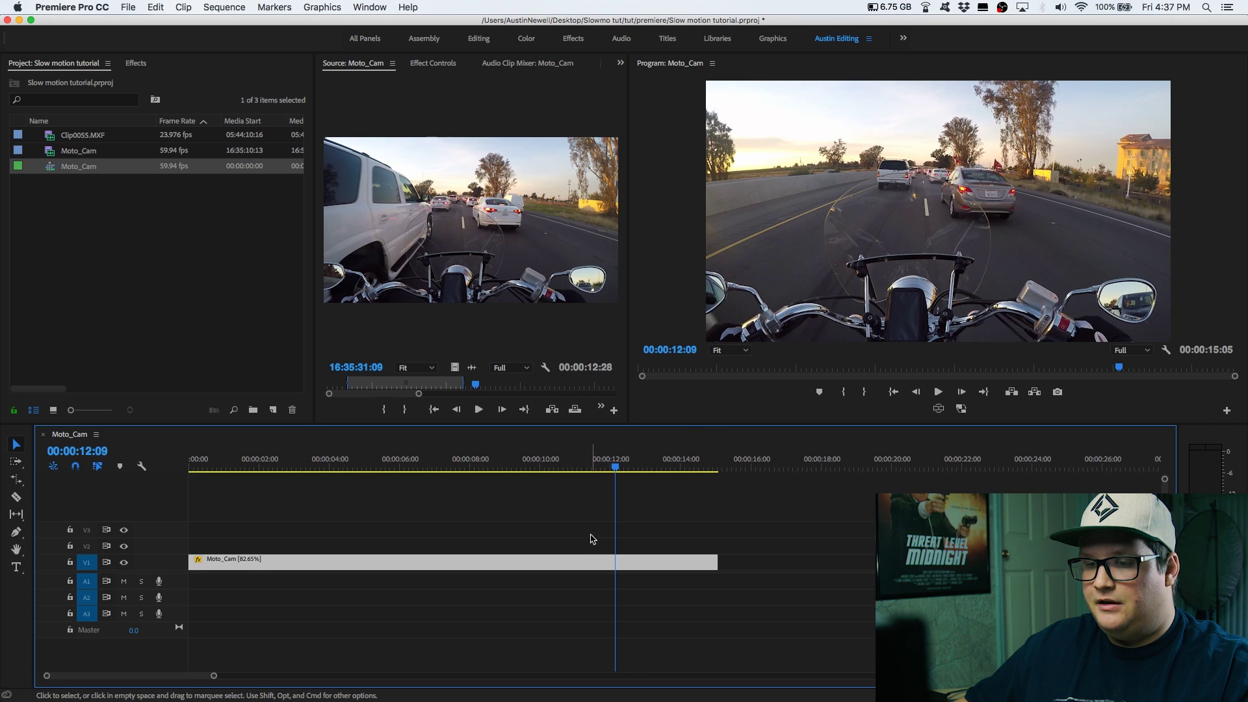
{"action": "right_click", "coordinate": [570, 563]}
{"action": "left_click", "coordinate": [621, 473]}
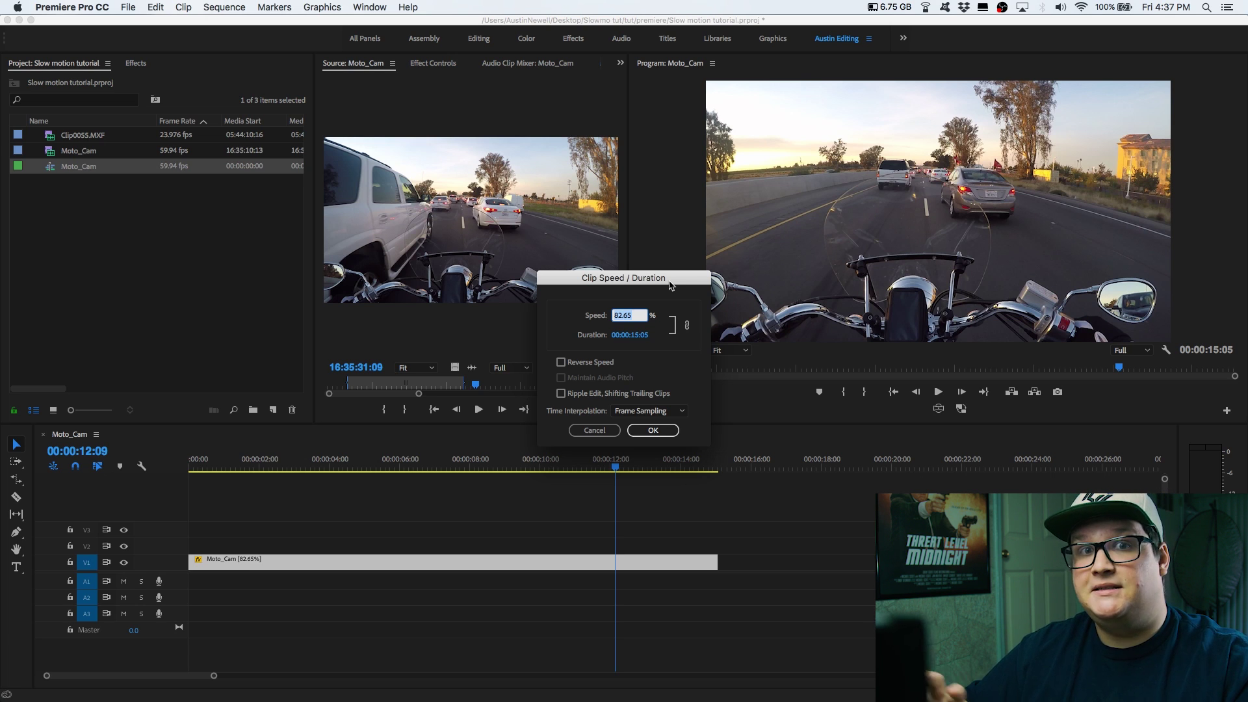
{"action": "left_click_drag", "start_coordinate": [670, 285], "coordinate": [680, 280]}
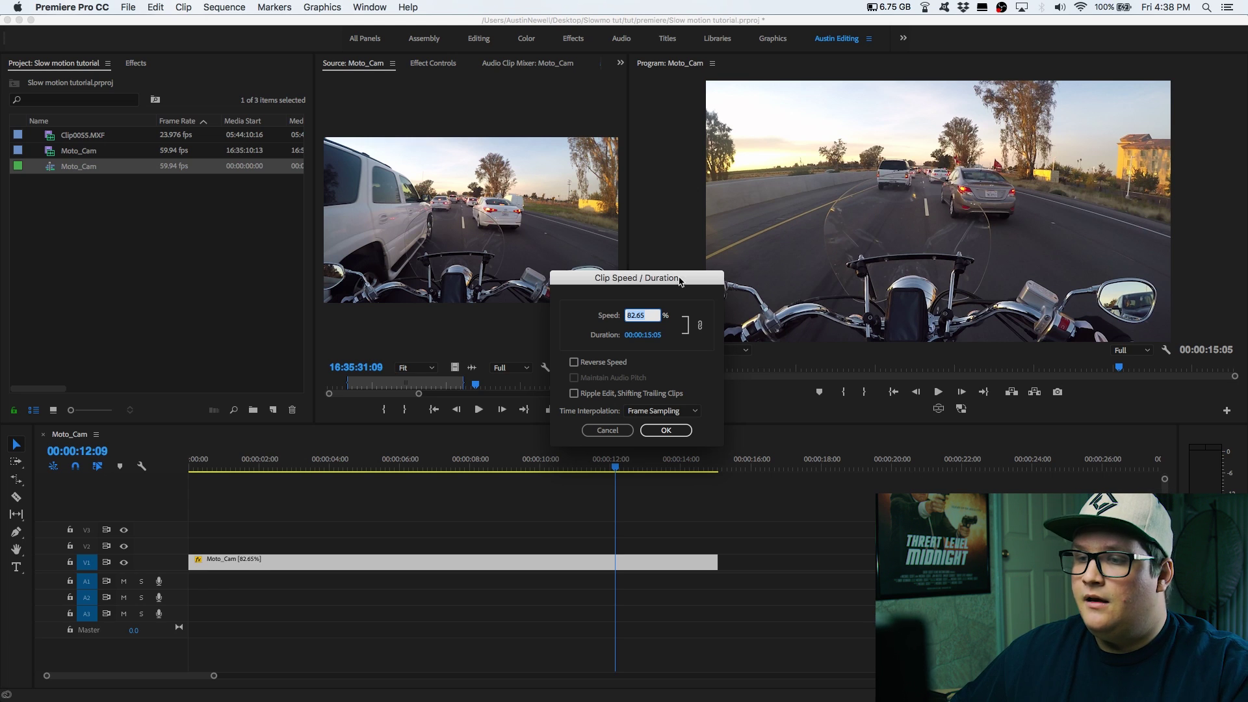
{"action": "type", "text": "100"}
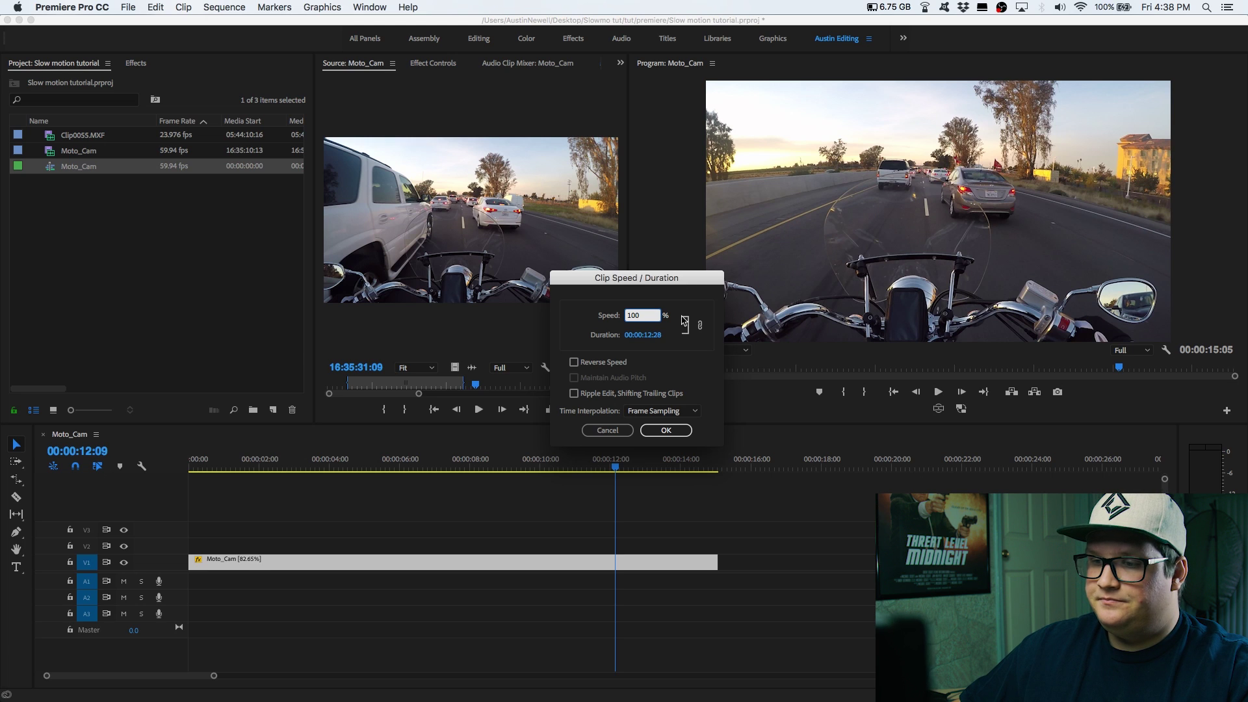
{"action": "left_click", "coordinate": [666, 430]}
{"action": "left_click", "coordinate": [413, 459]}
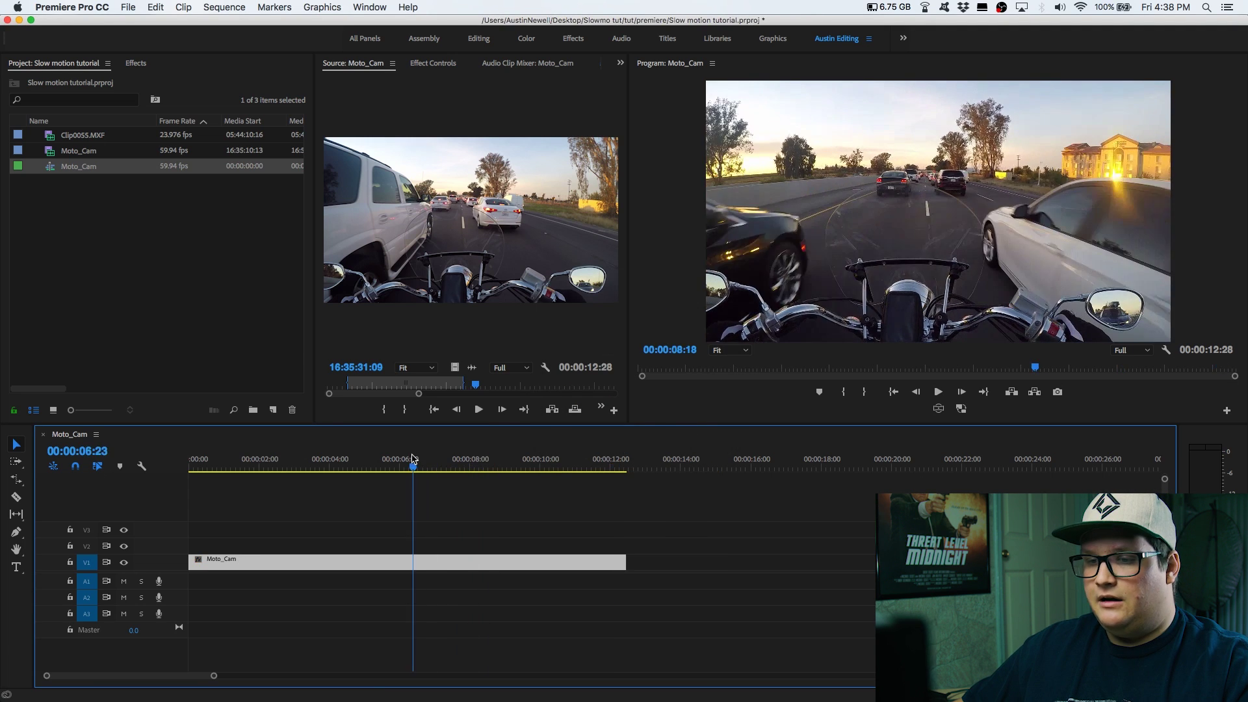
Step: Play the restored clip, then compute the frame-rate ratio 60 ÷ 24 = 2.5 in Calculator
{"action": "key", "text": "space"}
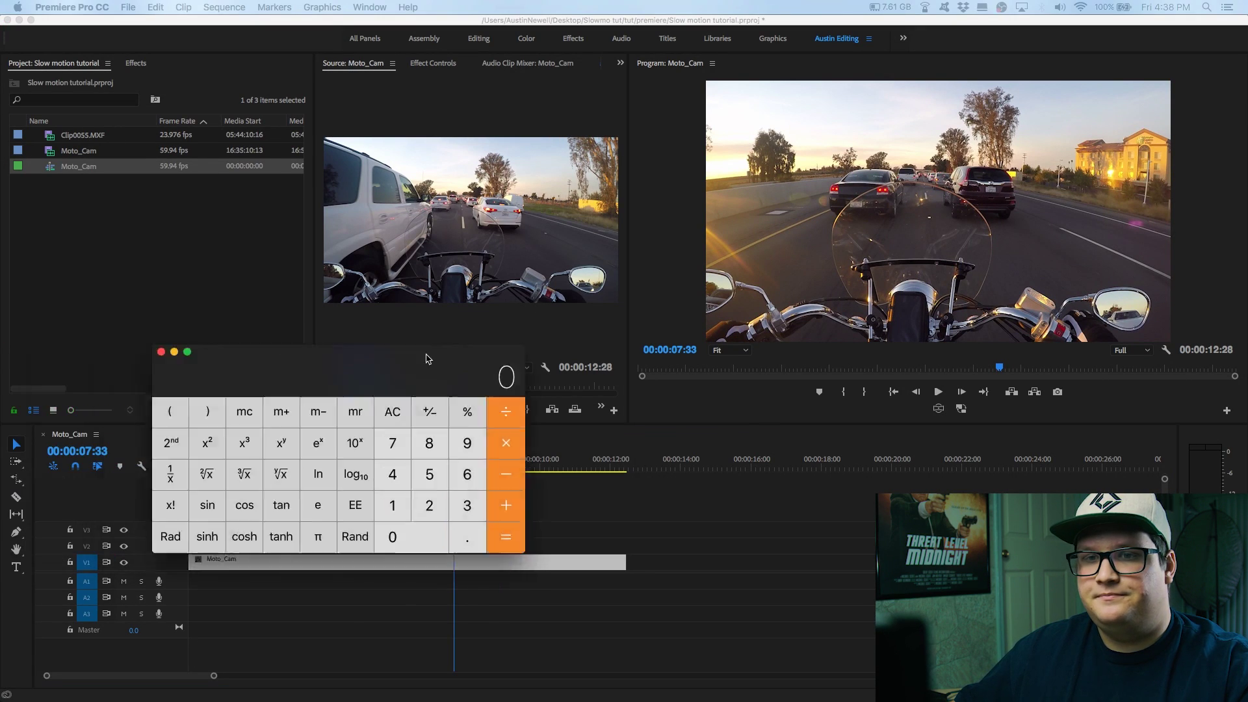
{"action": "left_click_drag", "start_coordinate": [427, 357], "coordinate": [852, 310]}
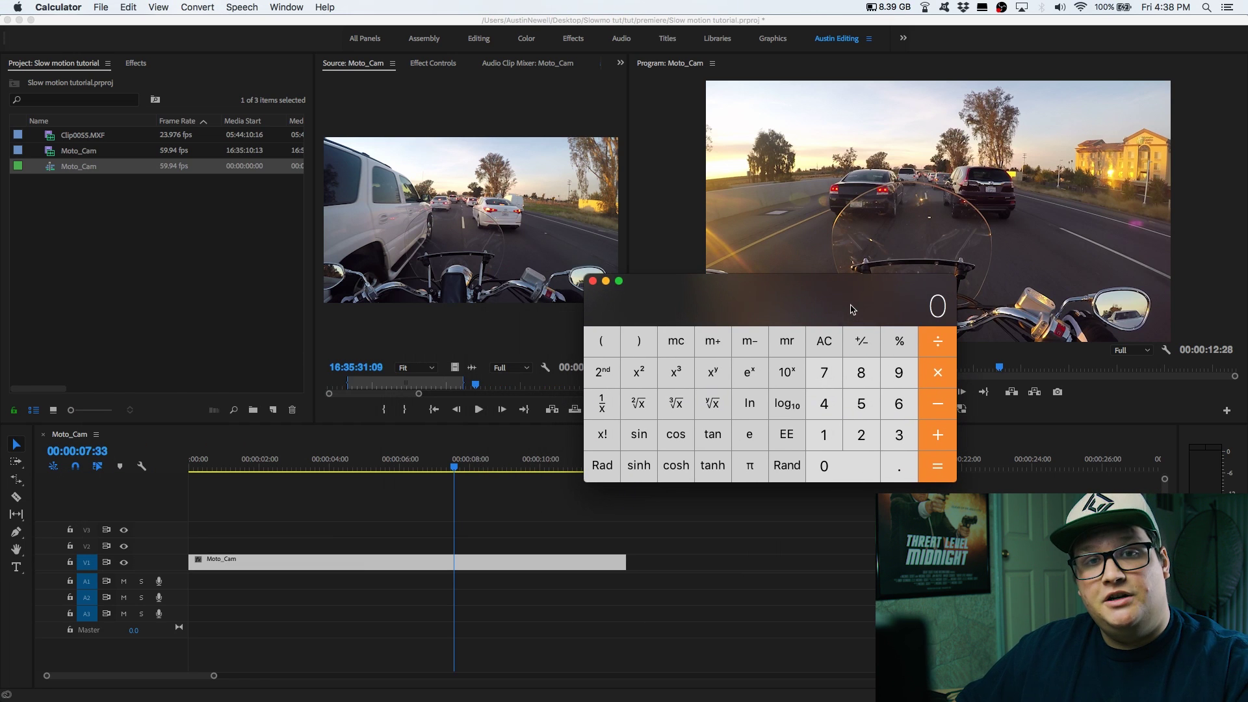
{"action": "type", "text": "60"}
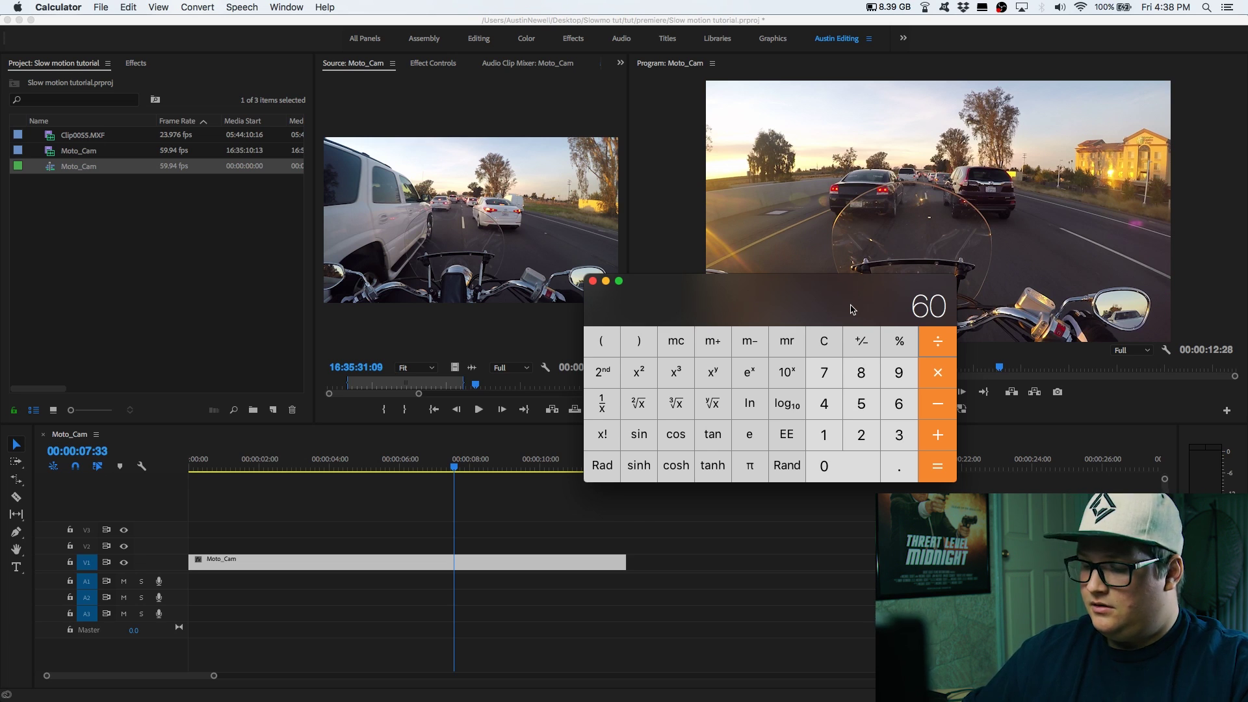
{"action": "type", "text": "24"}
{"action": "key", "text": "Return"}
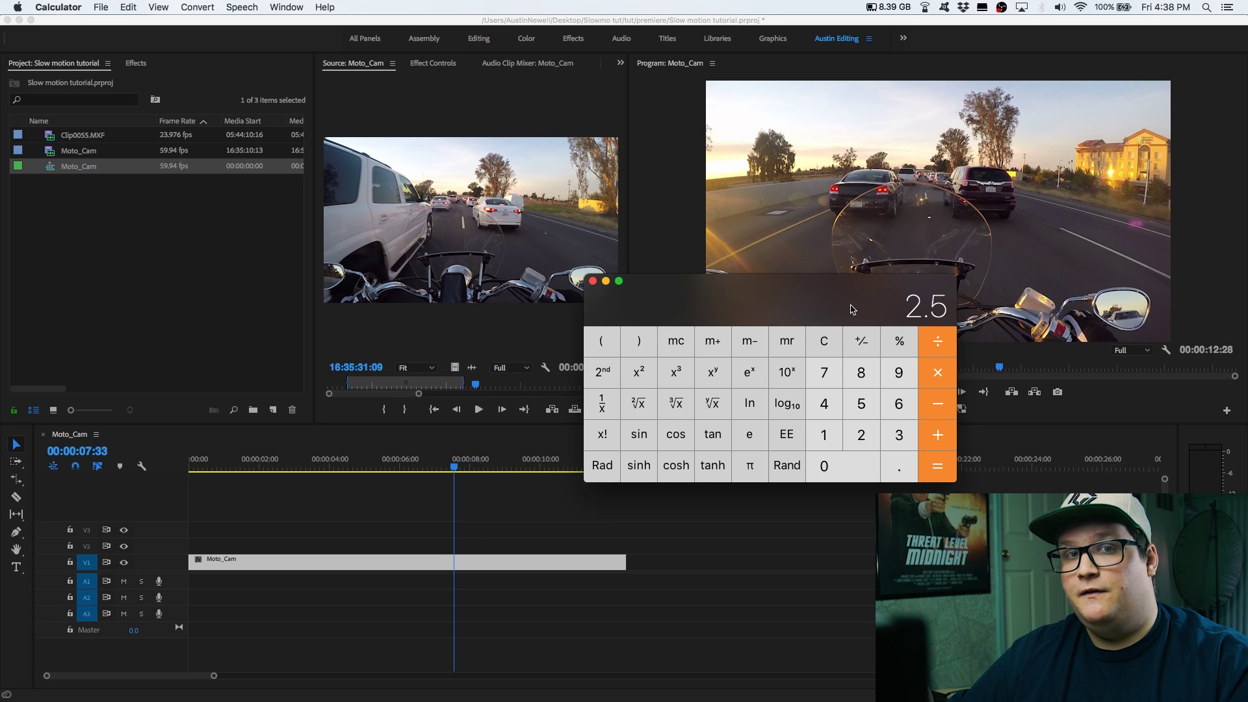
{"action": "key", "text": "super+m"}
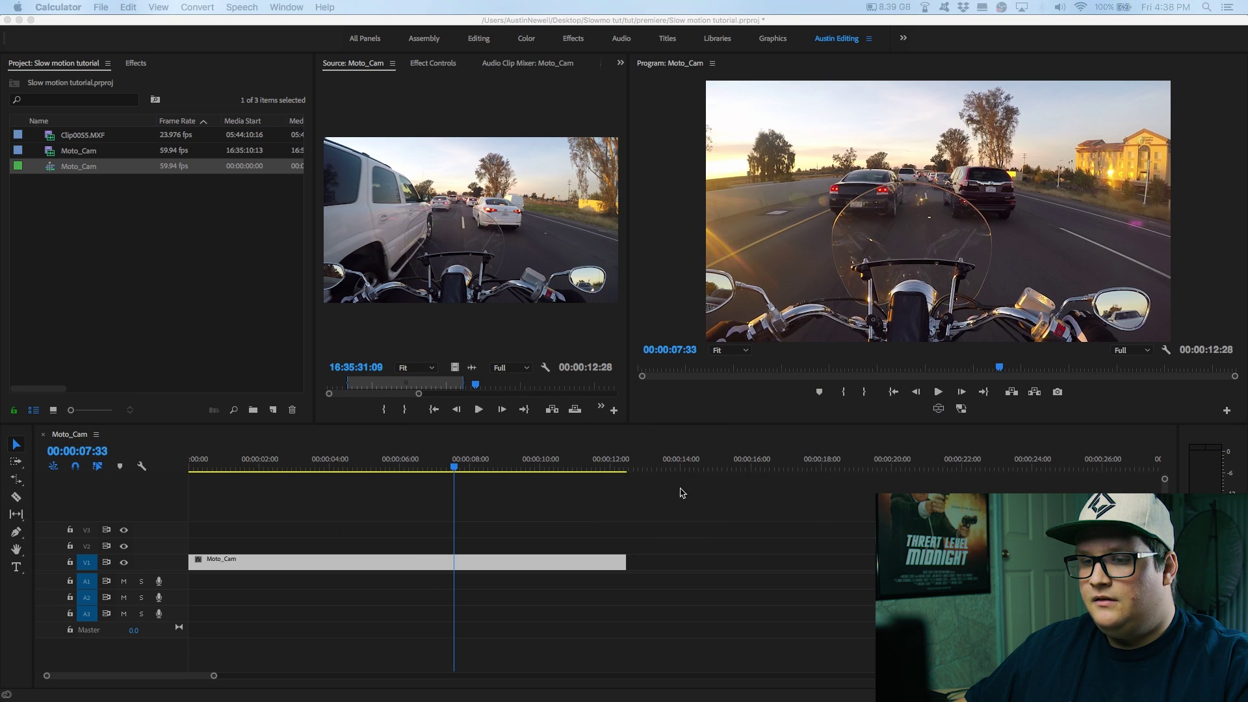
Step: With Speed/Duration open, work out the new speed 100 ÷ 2.5 = 40 in Calculator
{"action": "left_click", "coordinate": [455, 466]}
{"action": "left_click_drag", "start_coordinate": [455, 465], "coordinate": [466, 463]}
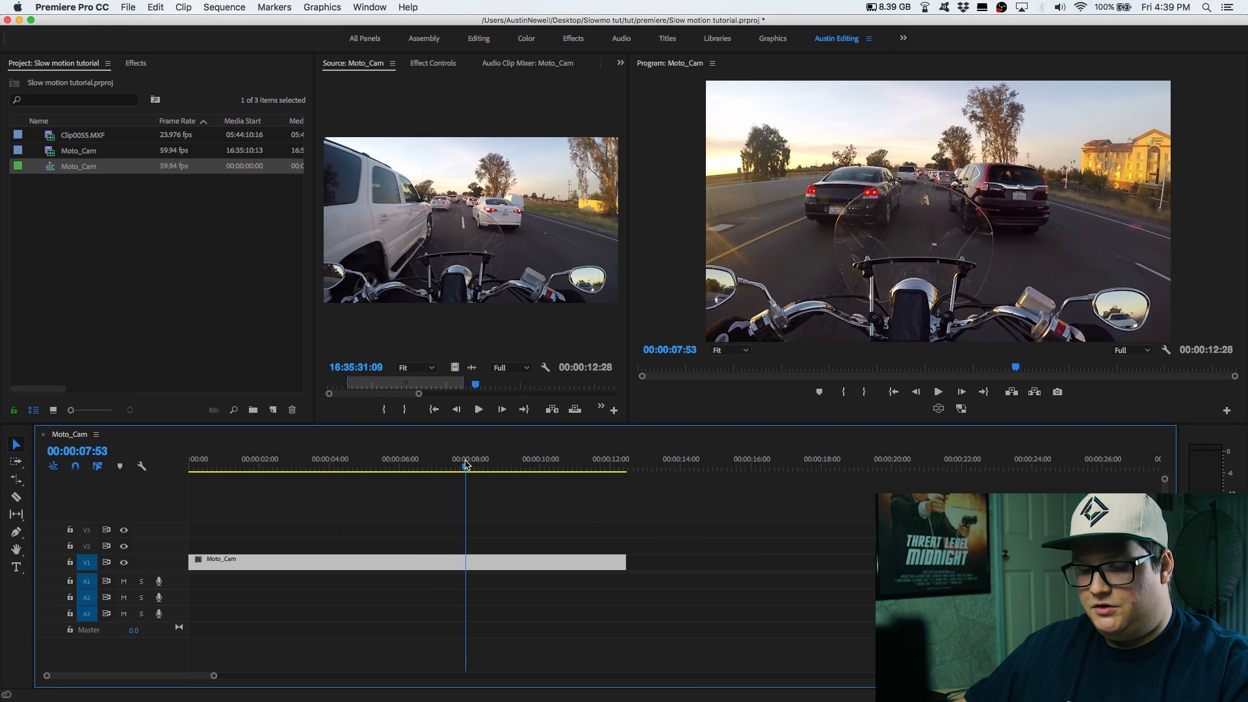
{"action": "key", "text": "super+r"}
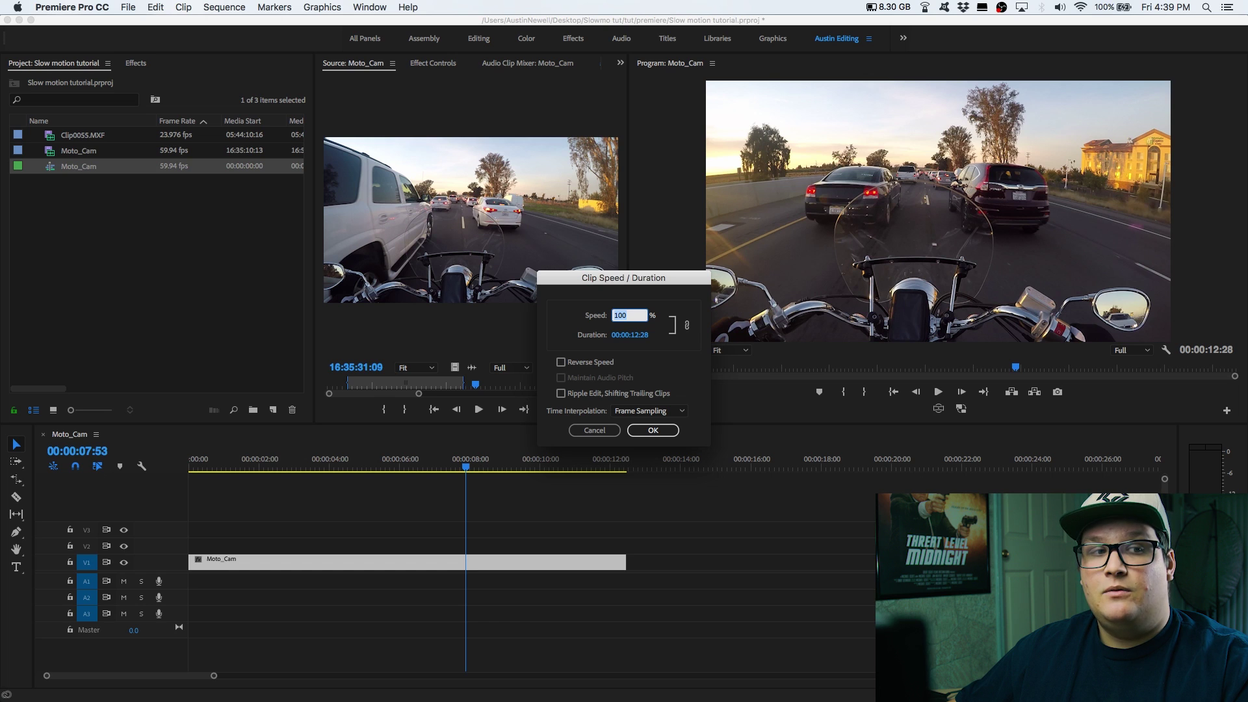
{"action": "key", "text": "super+Tab"}
{"action": "left_click_drag", "start_coordinate": [245, 348], "coordinate": [930, 265]}
{"action": "left_click", "coordinate": [906, 306]}
{"action": "type", "text": "100"}
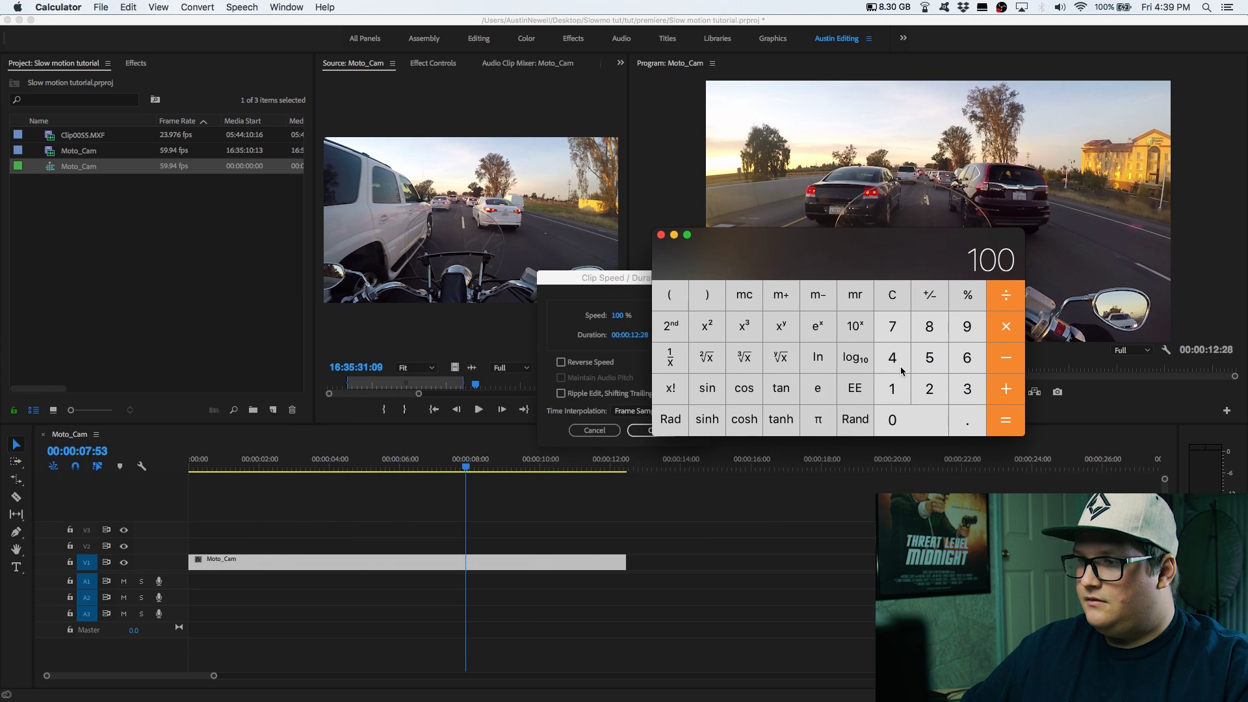
{"action": "type", "text": "/2."}
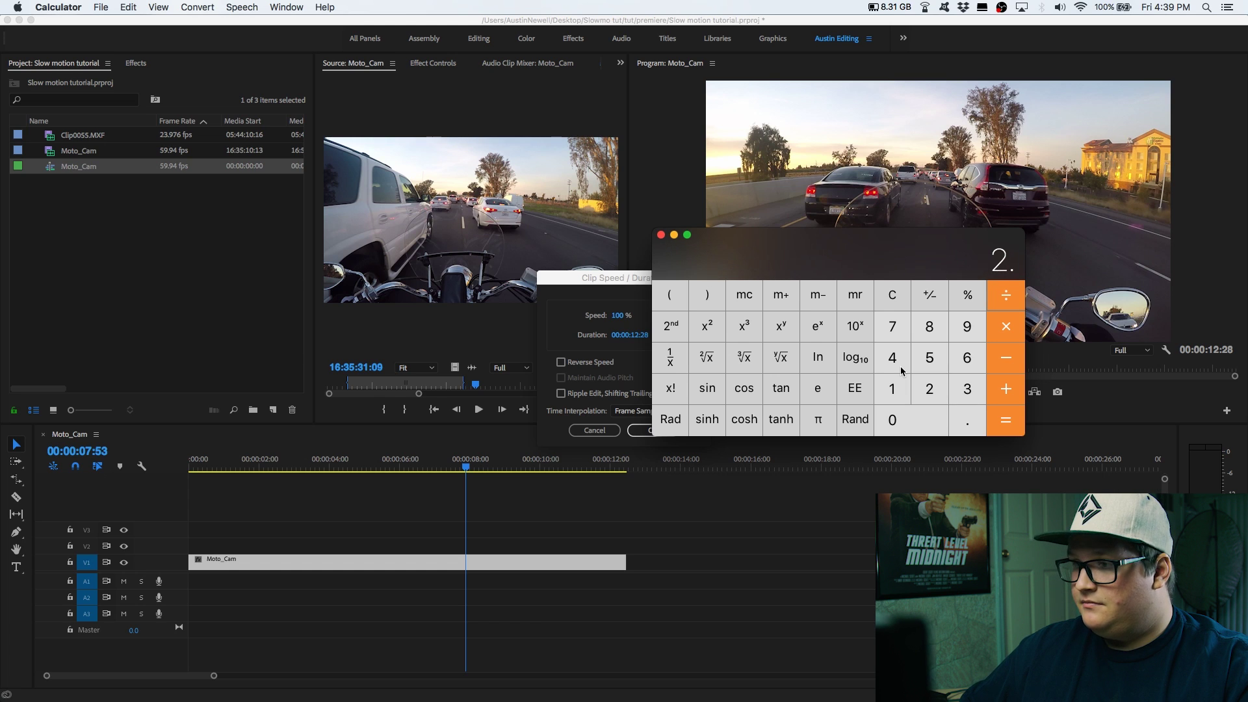
{"action": "type", "text": "5="}
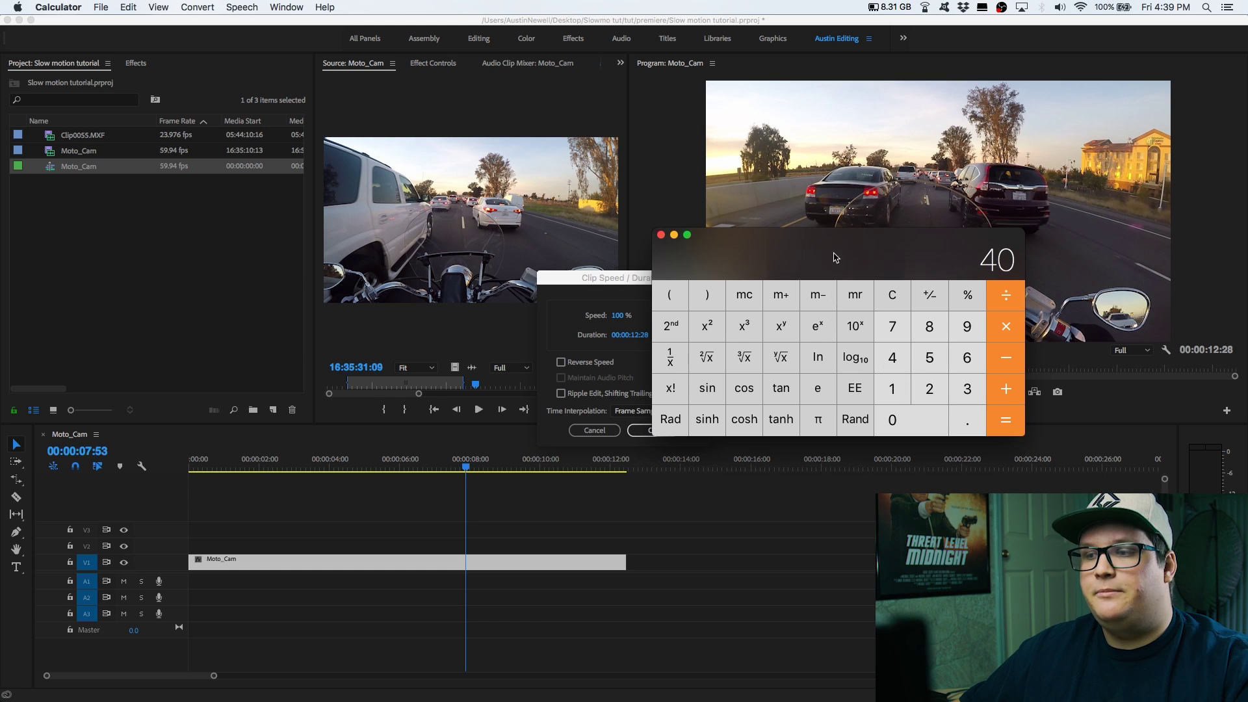
{"action": "left_click_drag", "start_coordinate": [835, 258], "coordinate": [0, 288]}
{"action": "key", "text": "super+q"}
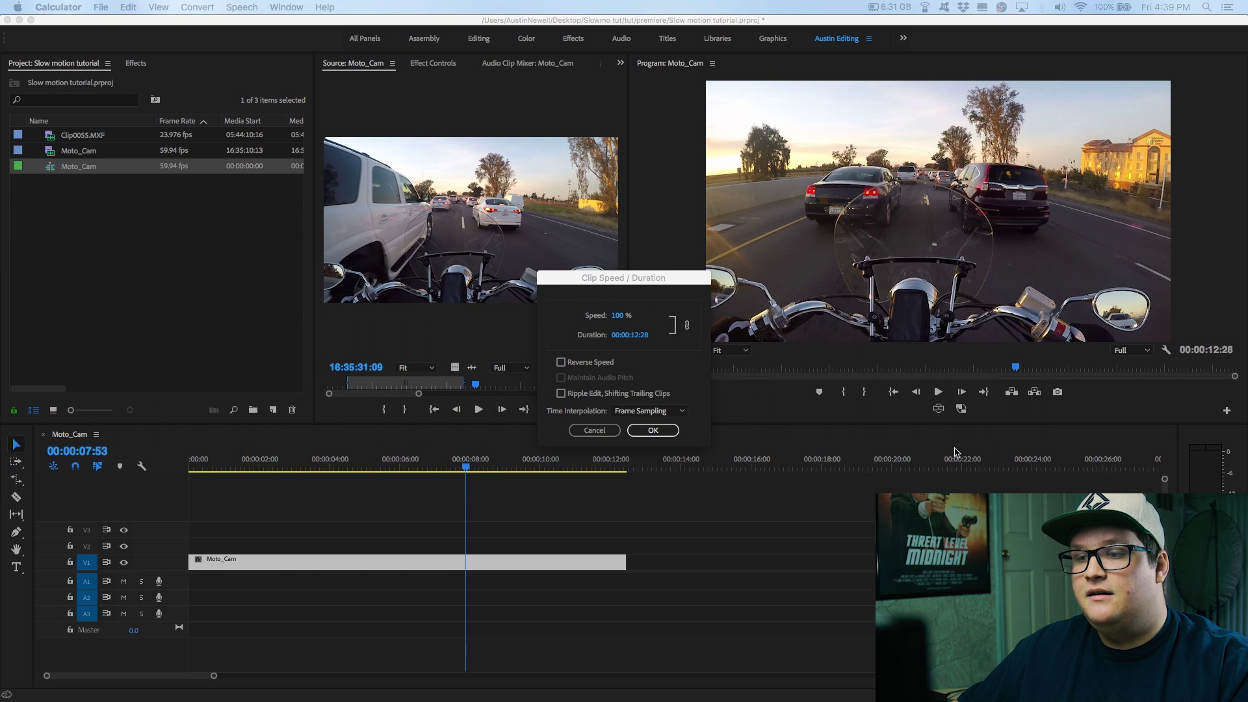
Step: Enter 40% speed for the Moto_Cam clip, stretching it to 00:00:31:10
{"action": "left_click_drag", "start_coordinate": [656, 281], "coordinate": [653, 285]}
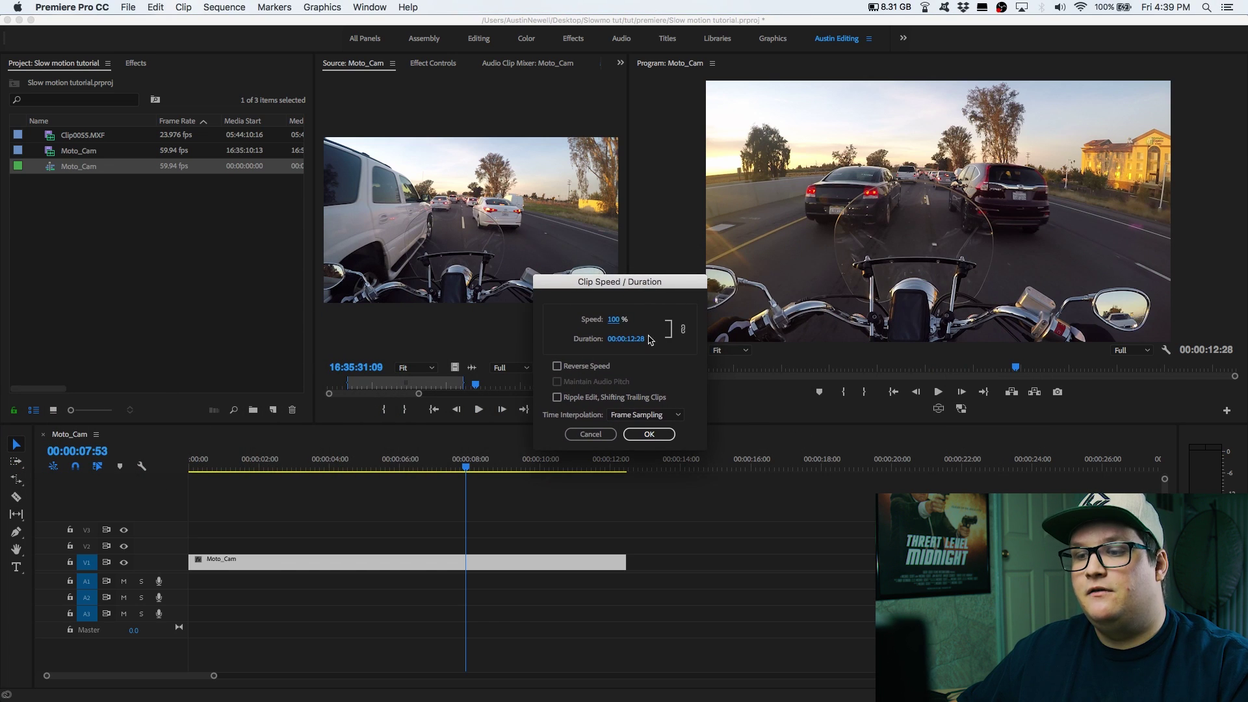
{"action": "left_click", "coordinate": [617, 327]}
{"action": "type", "text": "40"}
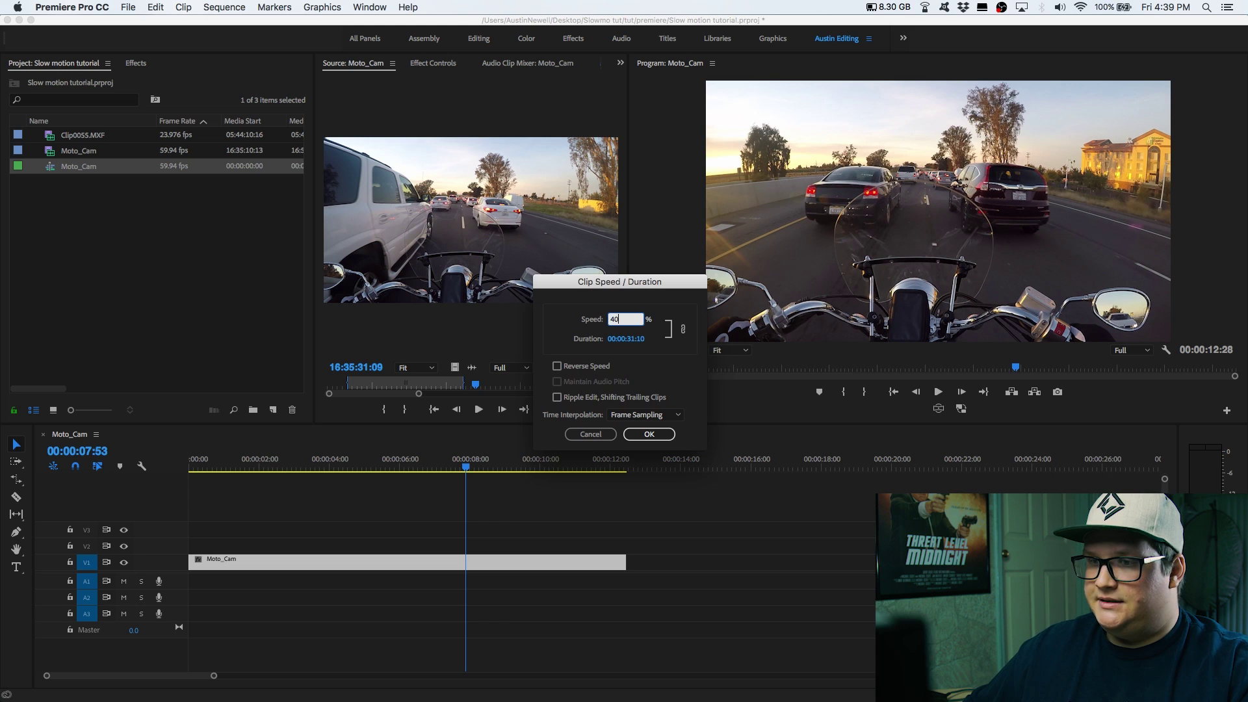
{"action": "left_click", "coordinate": [669, 434]}
Step: Preview the 40% Moto_Cam clip, then zoom the timeline out to show all 31 seconds
{"action": "key", "text": "space"}
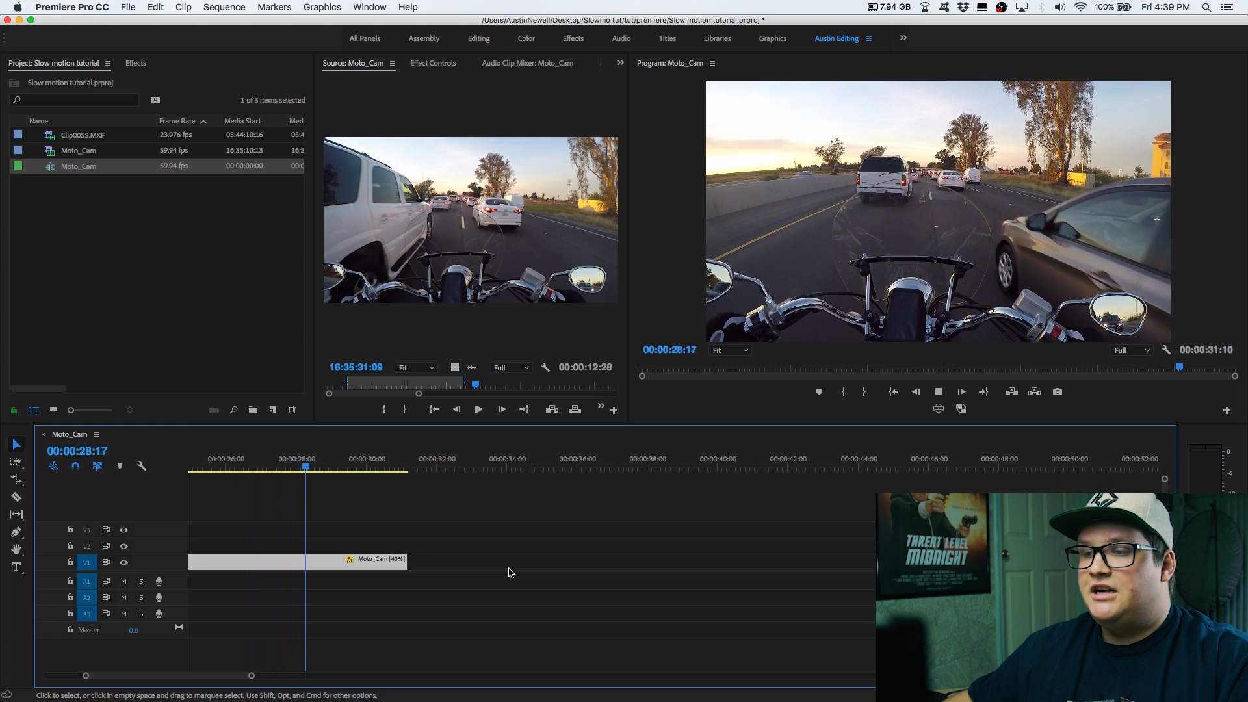
{"action": "key", "text": "space"}
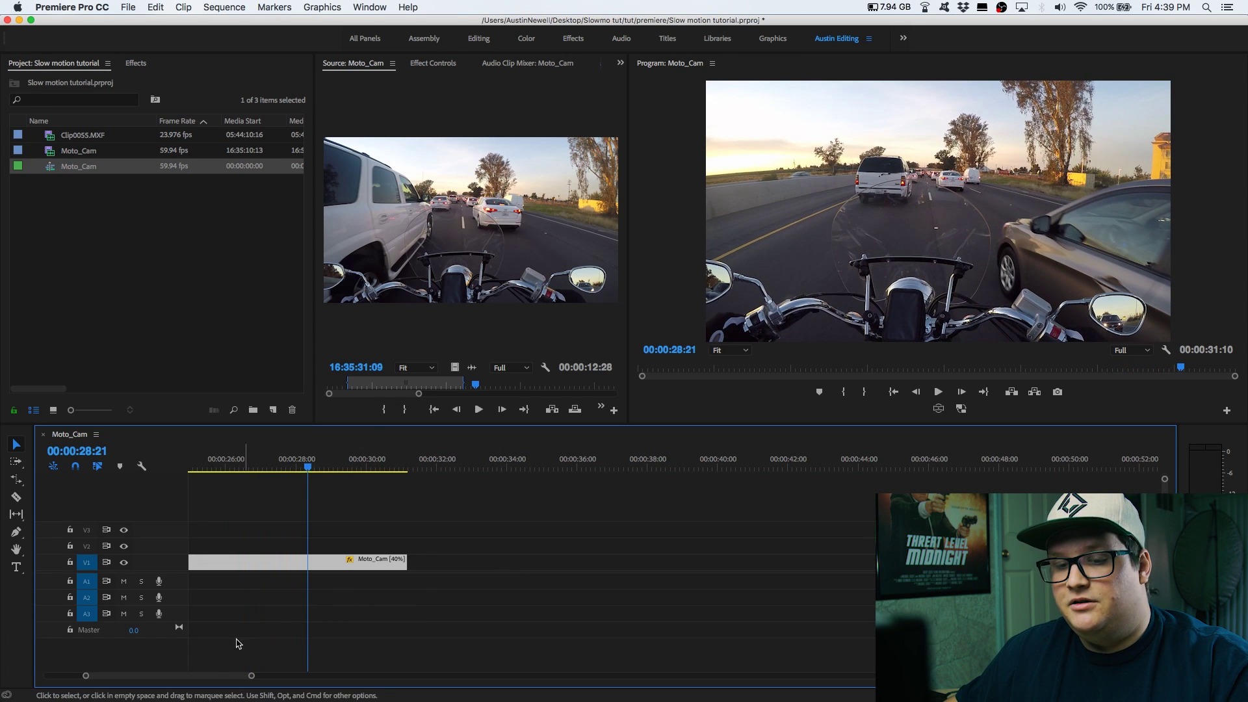
{"action": "left_click_drag", "start_coordinate": [159, 678], "coordinate": [101, 676]}
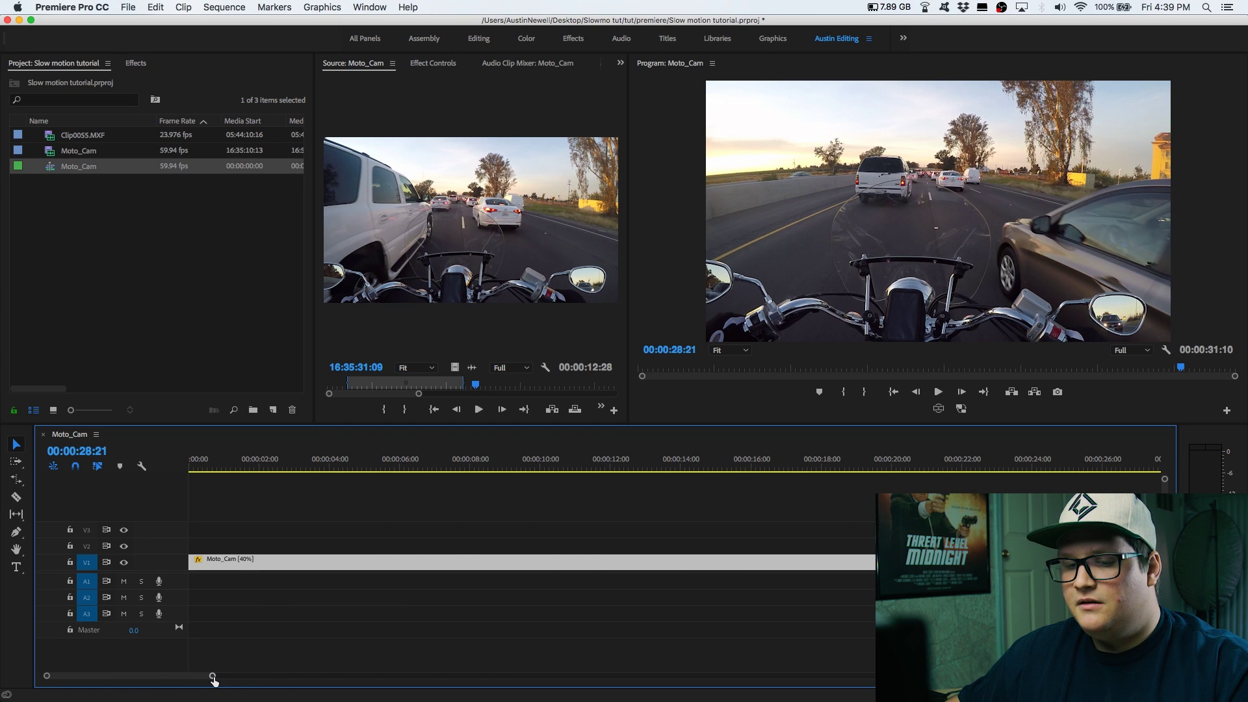
{"action": "left_click_drag", "start_coordinate": [213, 679], "coordinate": [497, 677]}
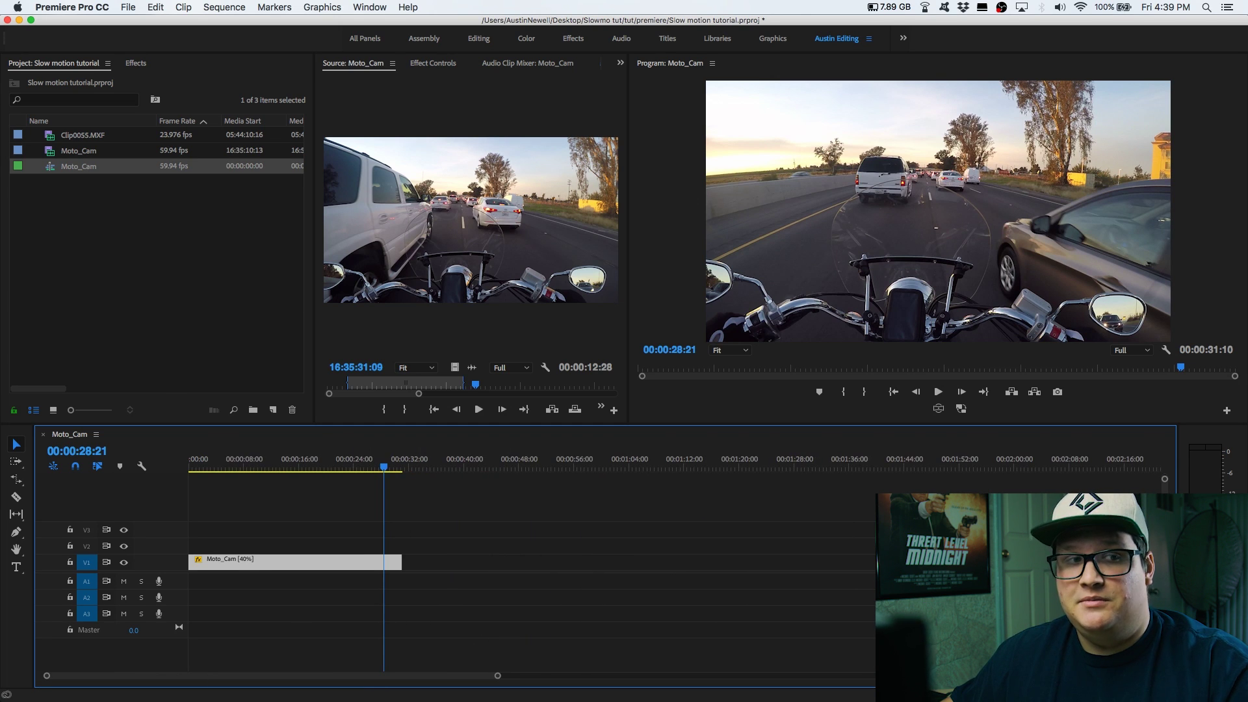
Step: Calculate 100 ÷ 5 = 20 in Calculator, then clear the display to 0
{"action": "left_click_drag", "start_coordinate": [618, 348], "coordinate": [590, 287]}
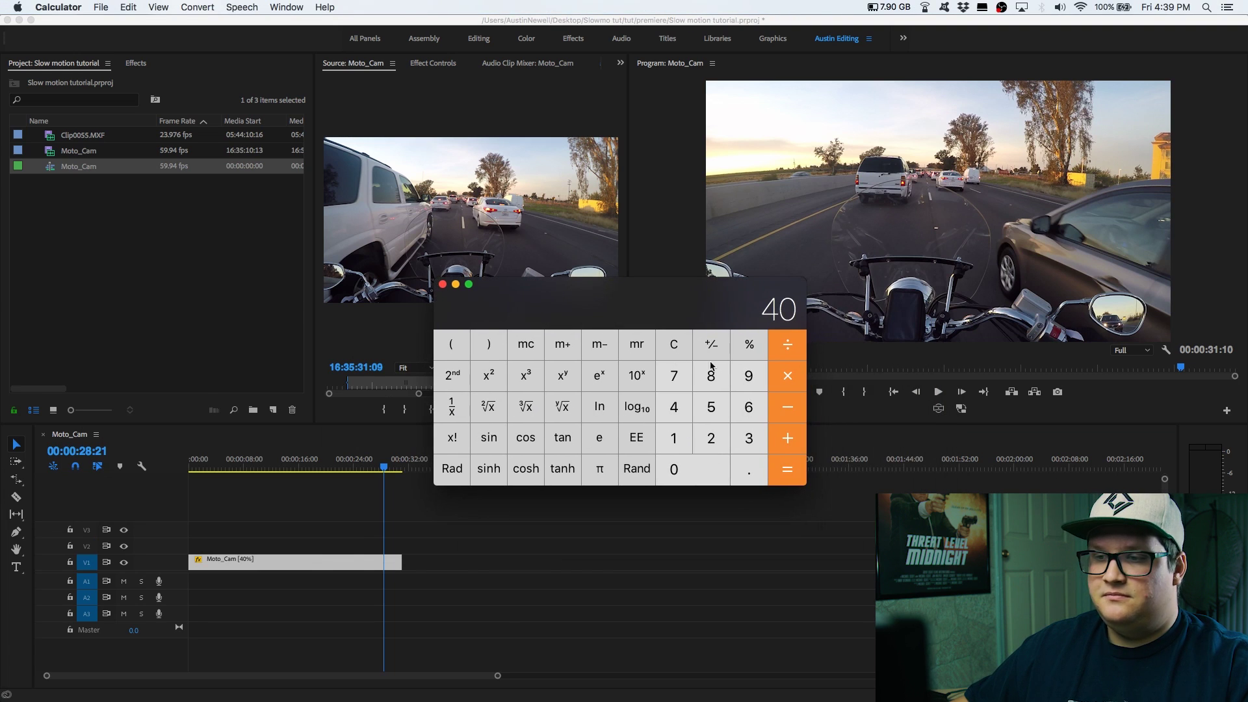
{"action": "left_click", "coordinate": [680, 345]}
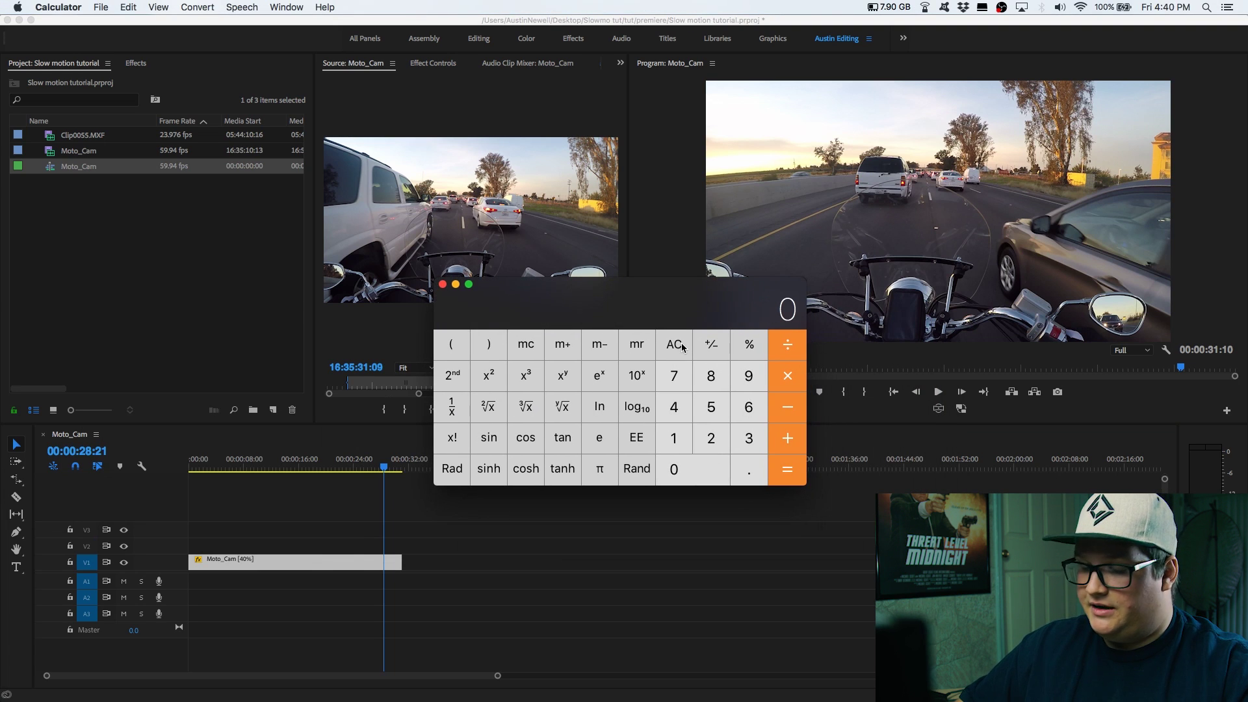
{"action": "type", "text": "120/5"}
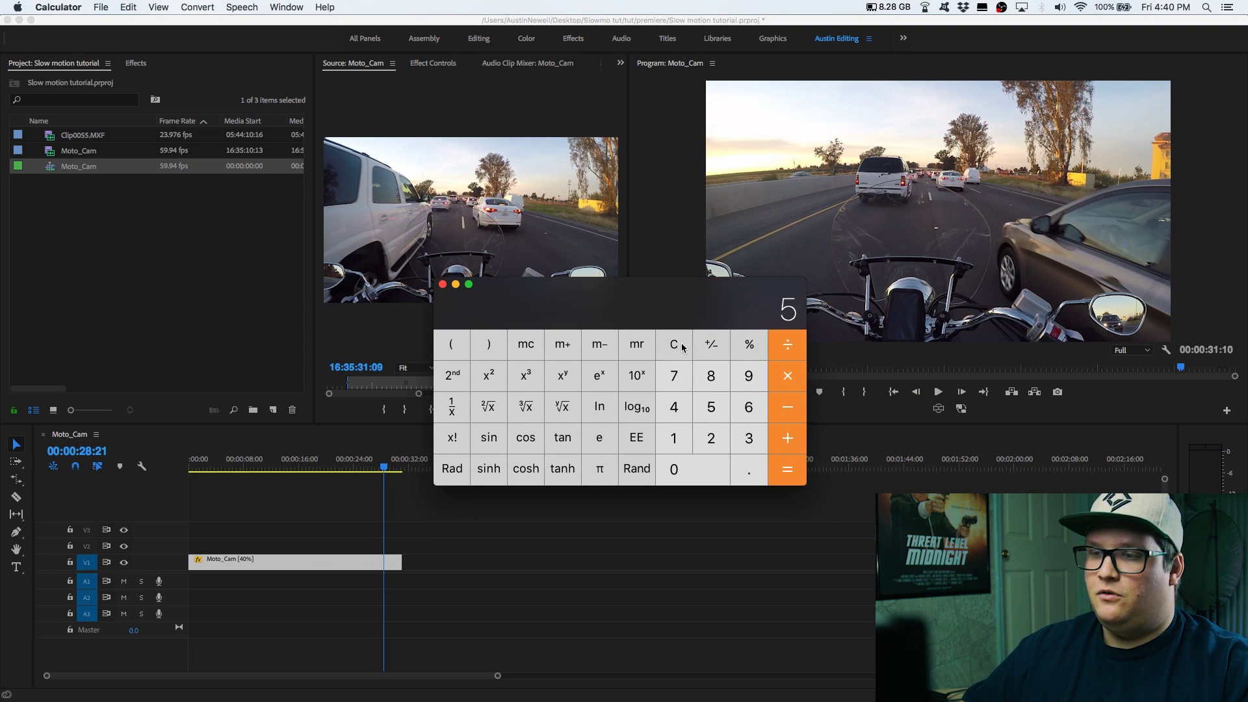
{"action": "left_click", "coordinate": [679, 355]}
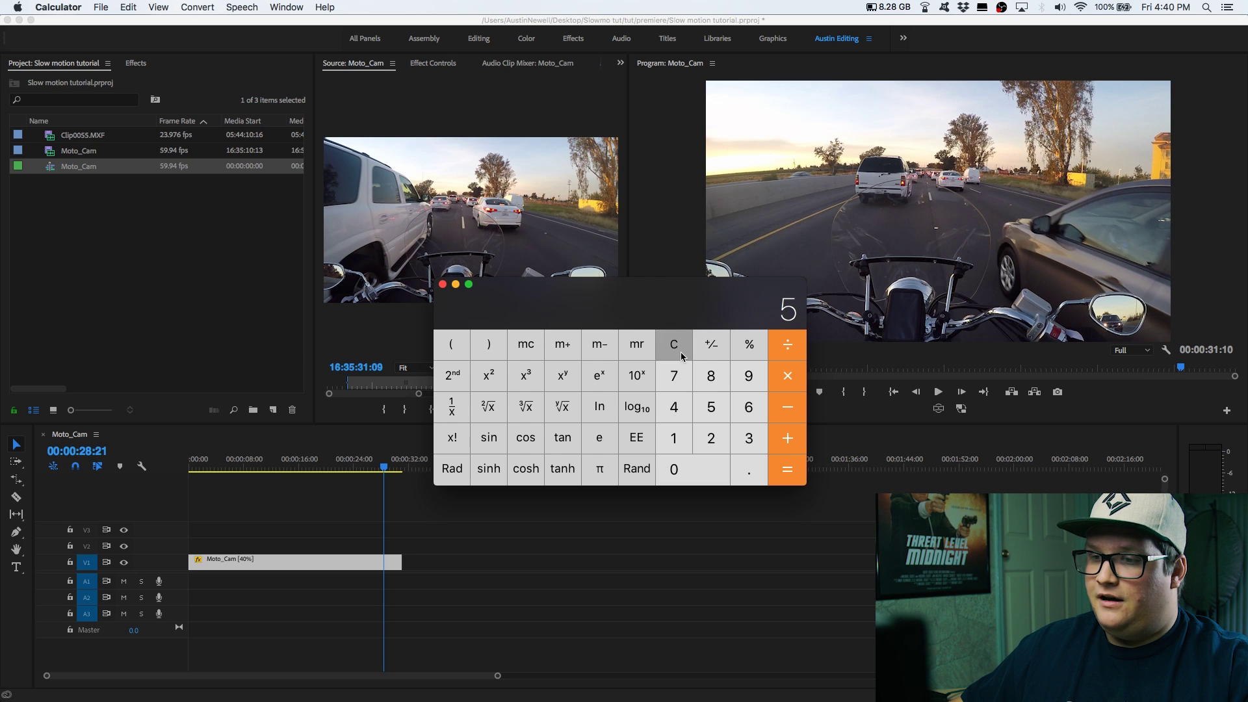
{"action": "type", "text": "100"}
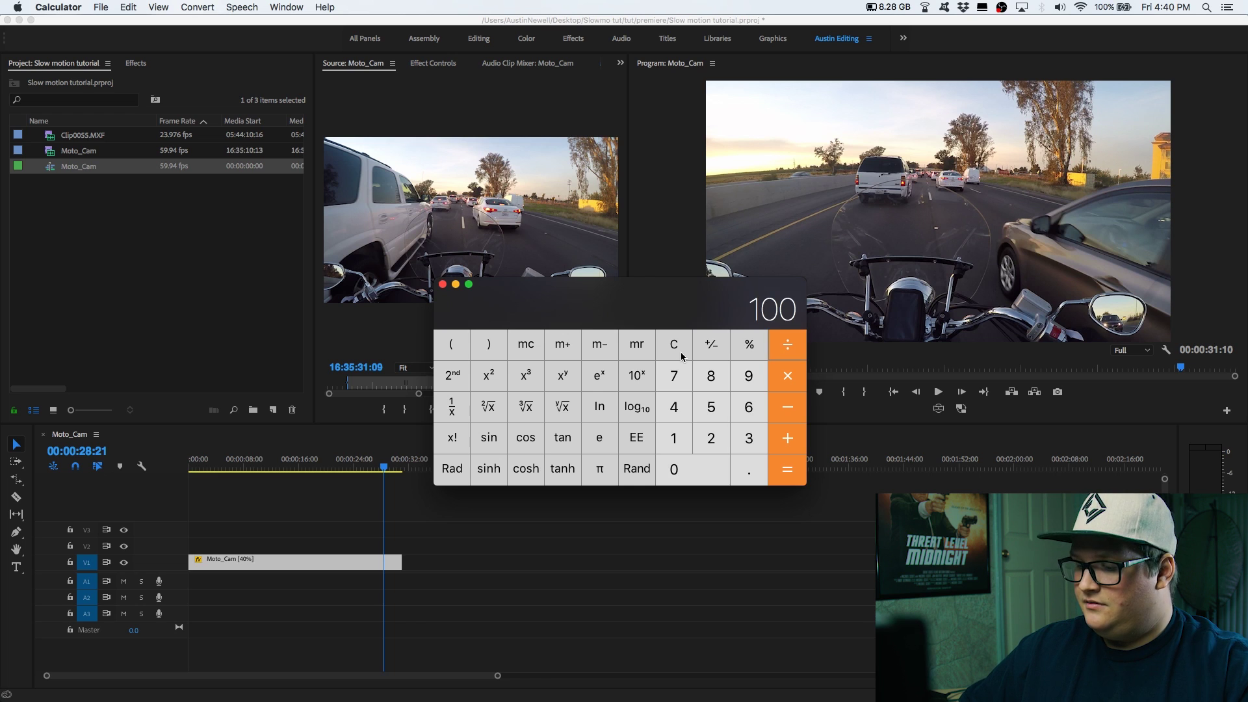
{"action": "type", "text": "/5"}
{"action": "key", "text": "Return"}
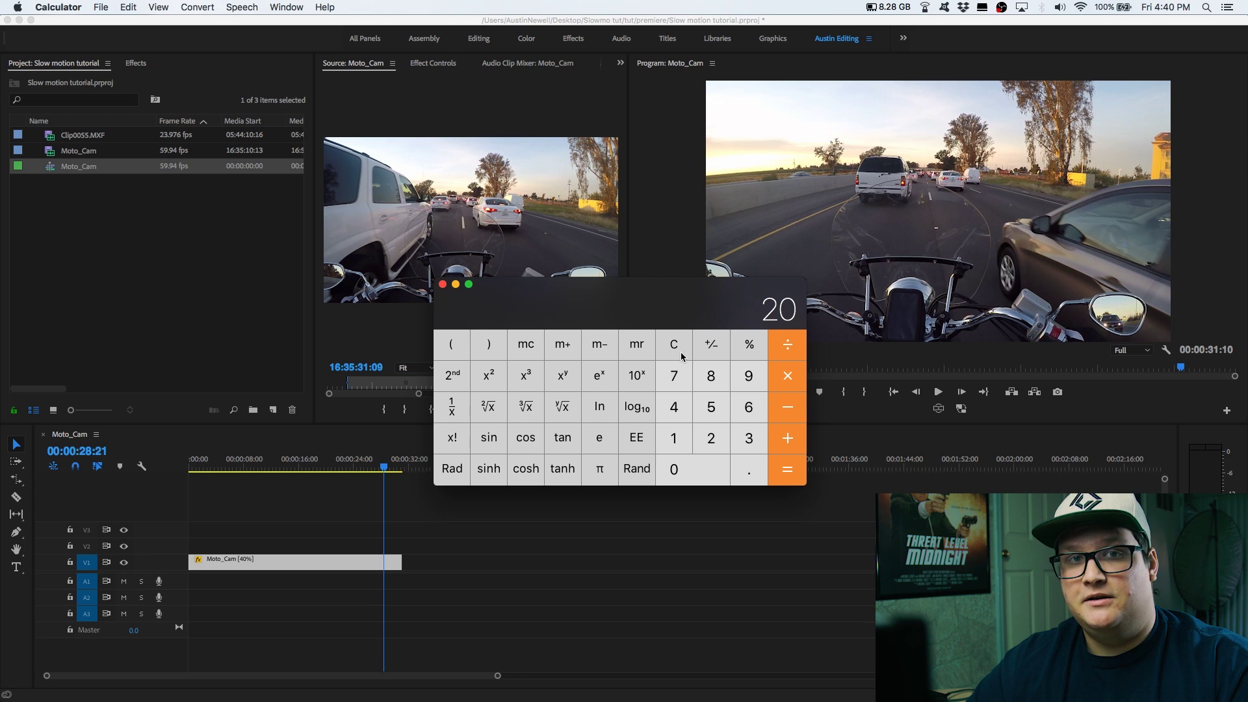
{"action": "left_click", "coordinate": [674, 345]}
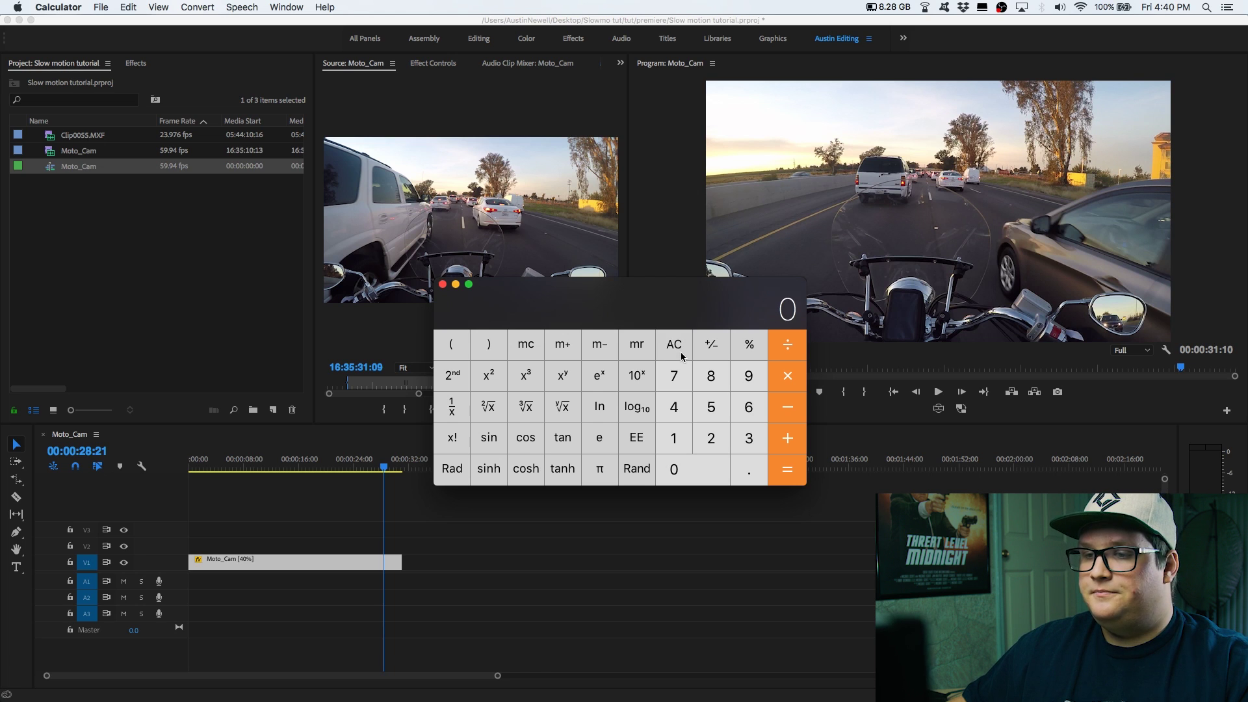
{"action": "left_click_drag", "start_coordinate": [537, 313], "coordinate": [534, 319]}
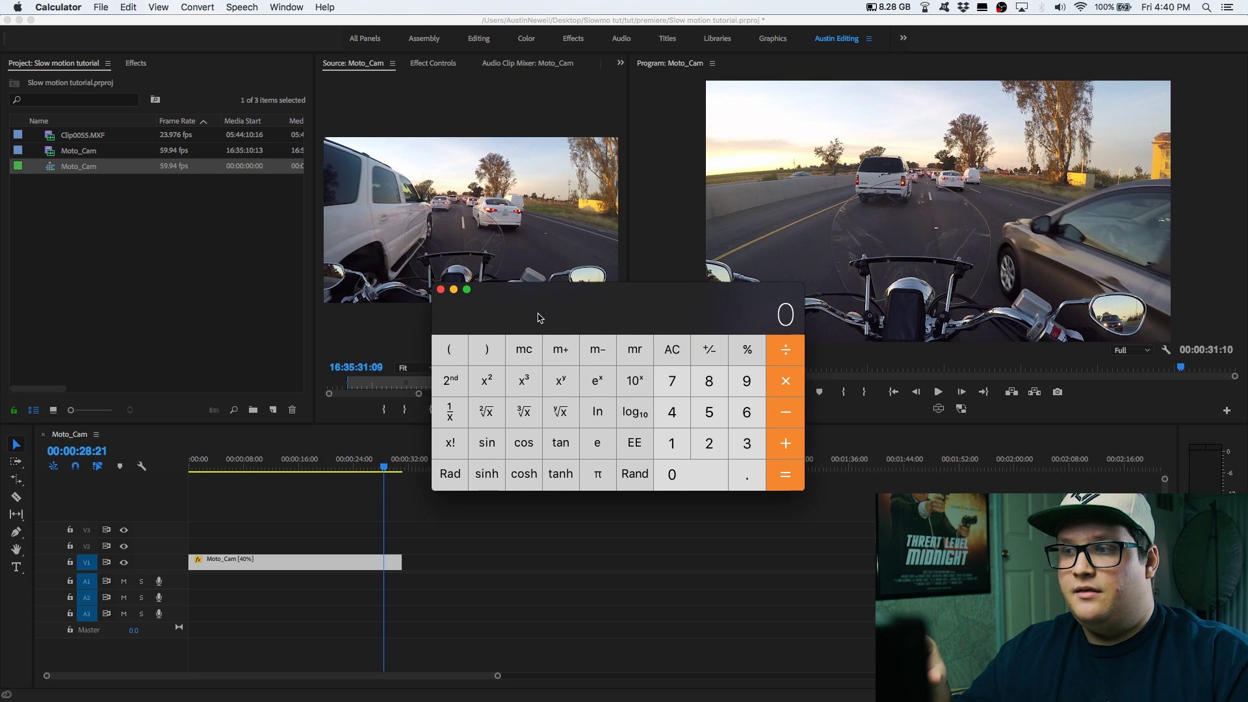